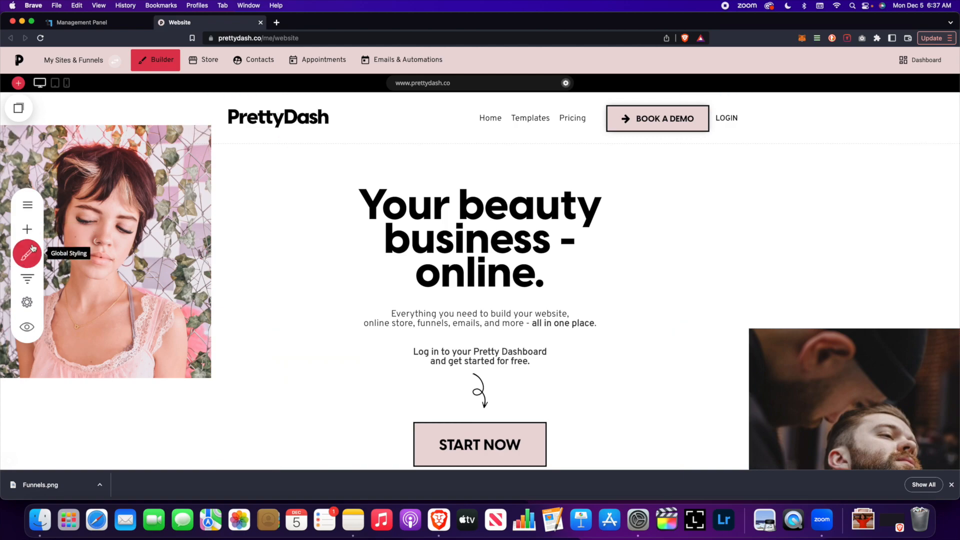
# Step: Add a new blank public page named "test 2" to the Pages group
pyautogui.click(27, 205)
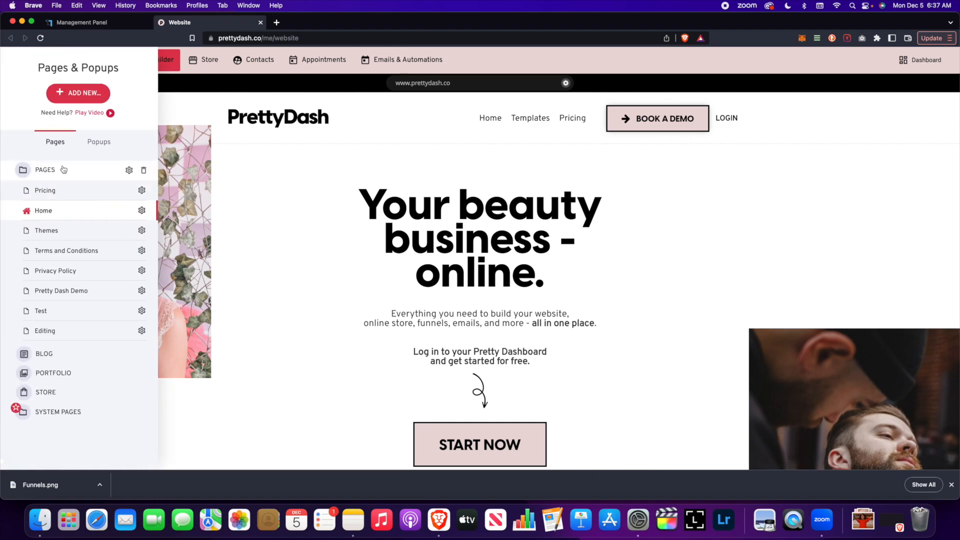
pyautogui.click(80, 93)
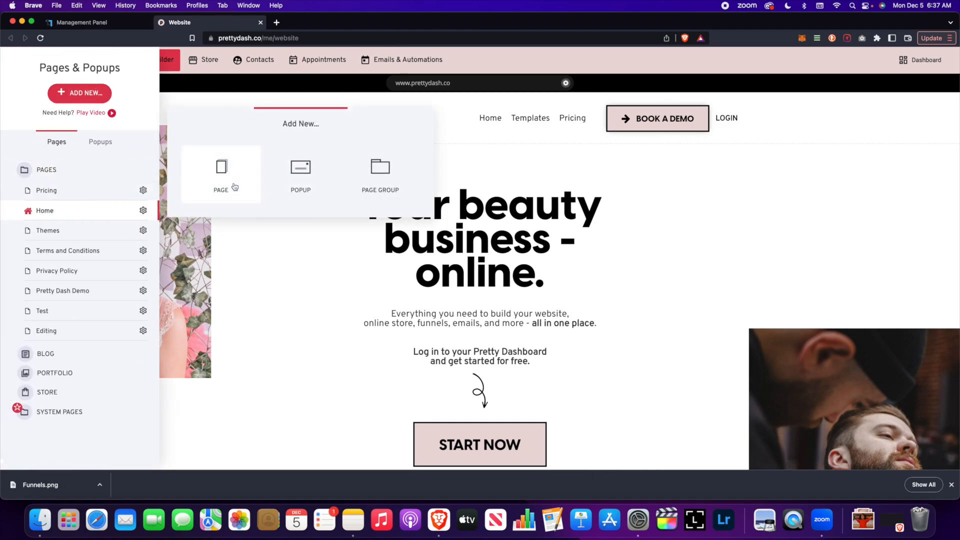
pyautogui.click(250, 194)
pyautogui.click(128, 244)
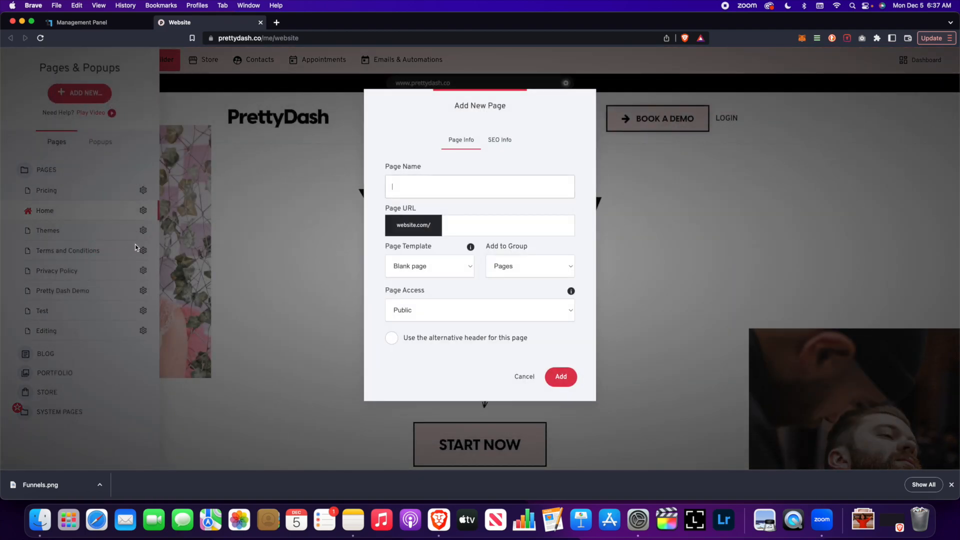
pyautogui.write('test 2')
pyautogui.click(561, 377)
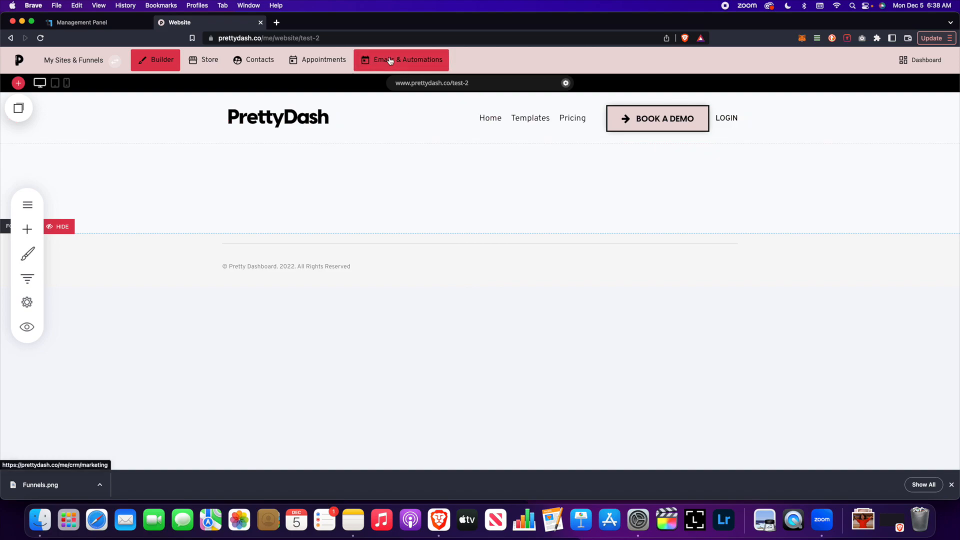
# Step: Open the overview of subscriber lists in the Emails & Automations area
pyautogui.click(405, 60)
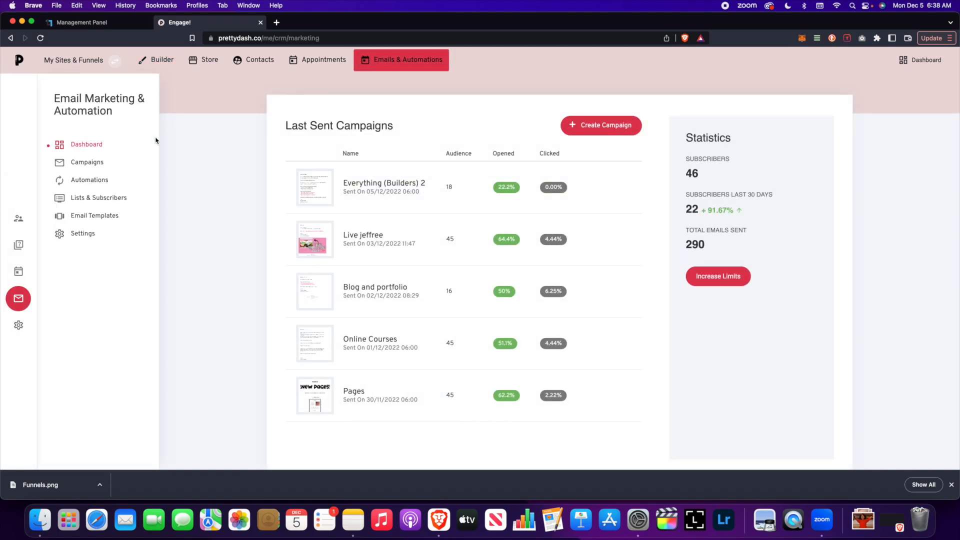
pyautogui.click(107, 198)
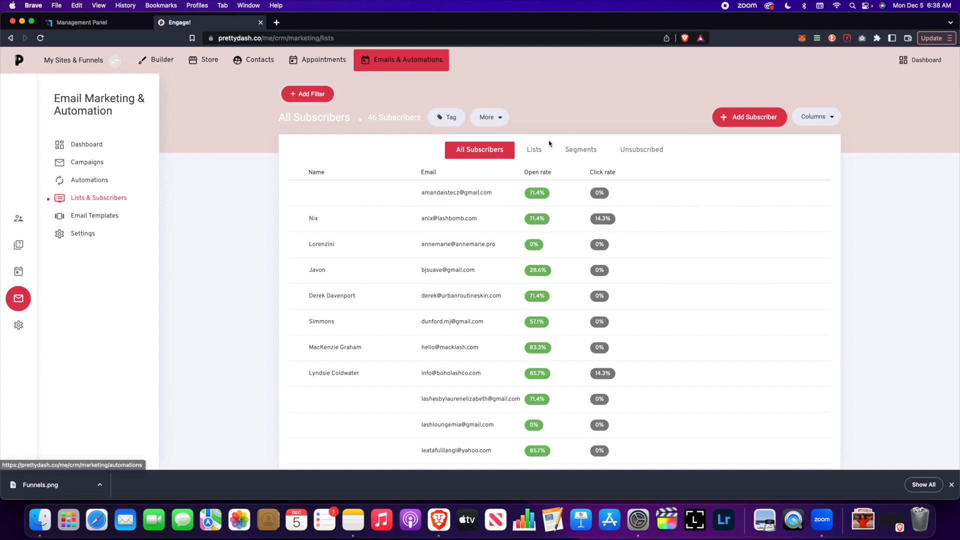
pyautogui.click(539, 151)
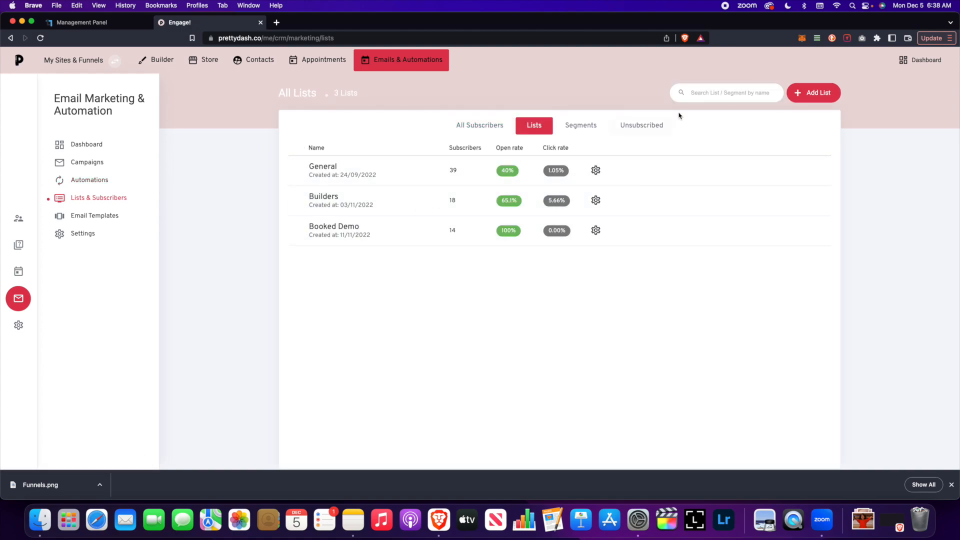
pyautogui.click(816, 93)
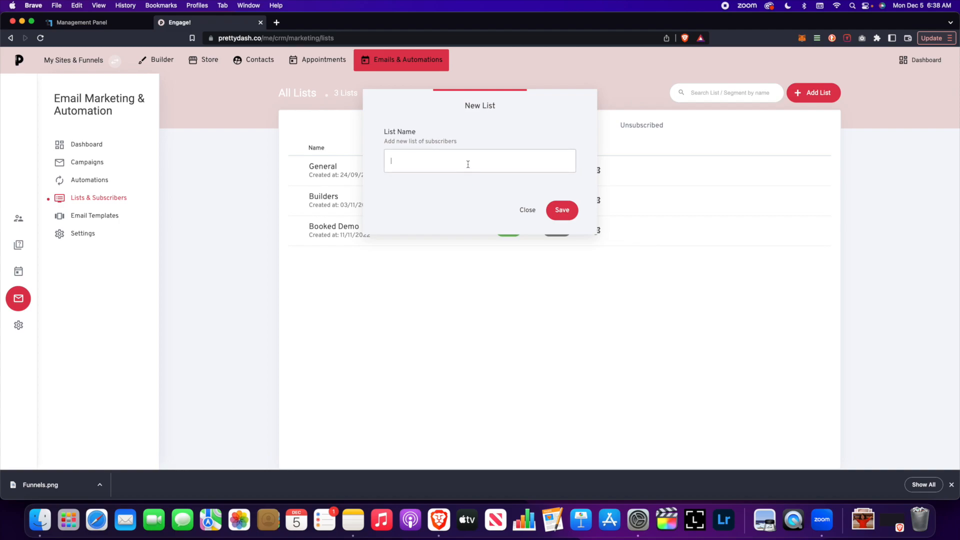
pyautogui.click(469, 164)
pyautogui.write('Download')
pyautogui.press('BackSpace')
pyautogui.press('BackSpace')
pyautogui.press('BackSpace')
pyautogui.press('BackSpace')
pyautogui.press('BackSpace')
pyautogui.press('BackSpace')
pyautogui.press('BackSpace')
pyautogui.press('BackSpace')
pyautogui.press('BackSpace')
pyautogui.click(525, 211)
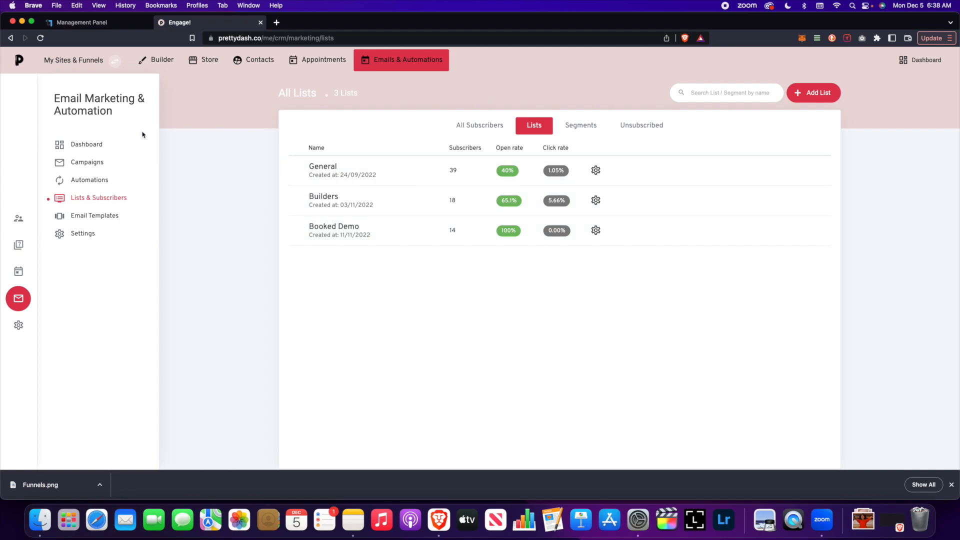
# Step: Create a new email automation named "Test"
pyautogui.click(102, 182)
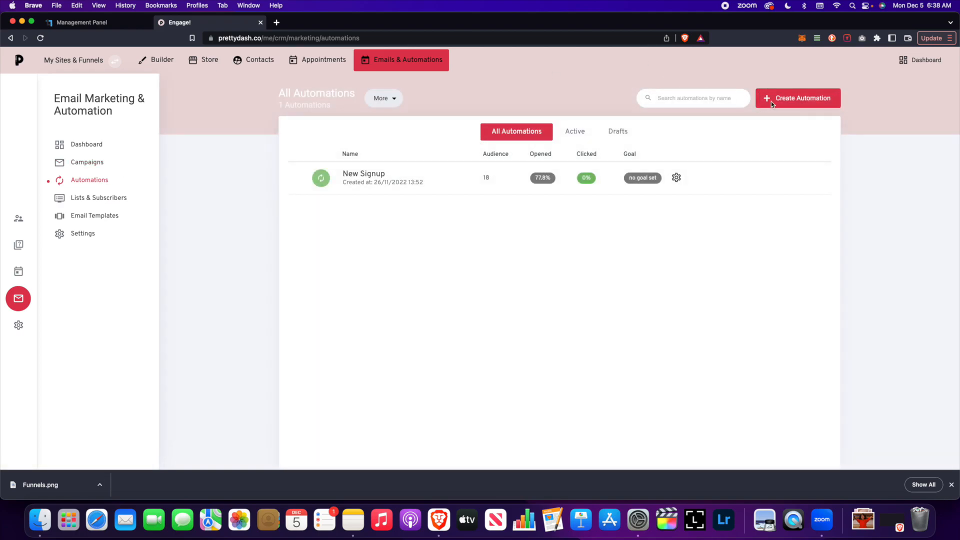
pyautogui.click(798, 98)
pyautogui.write('Test')
pyautogui.click(525, 208)
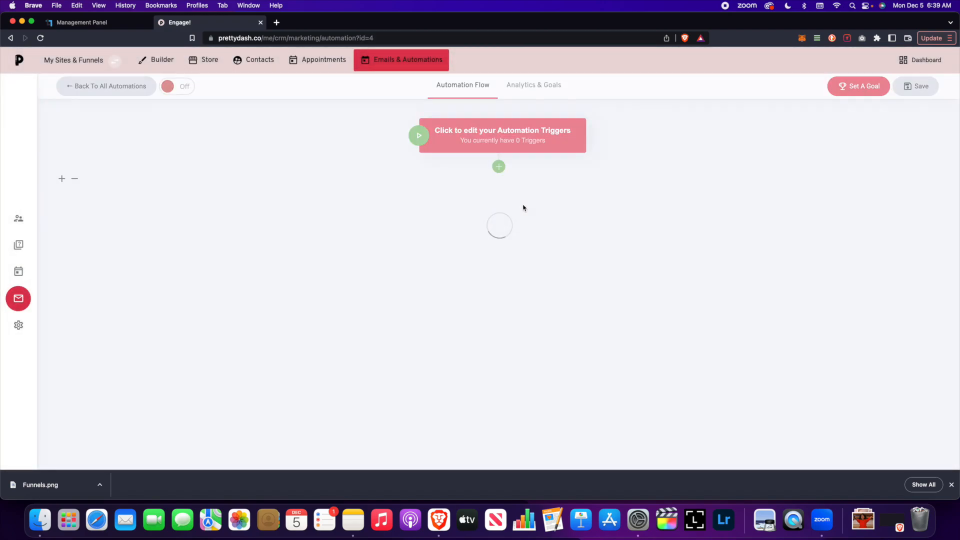
# Step: Add an automation trigger that starts the flow when a subscriber is added to the Builders list
pyautogui.moveTo(460, 141)
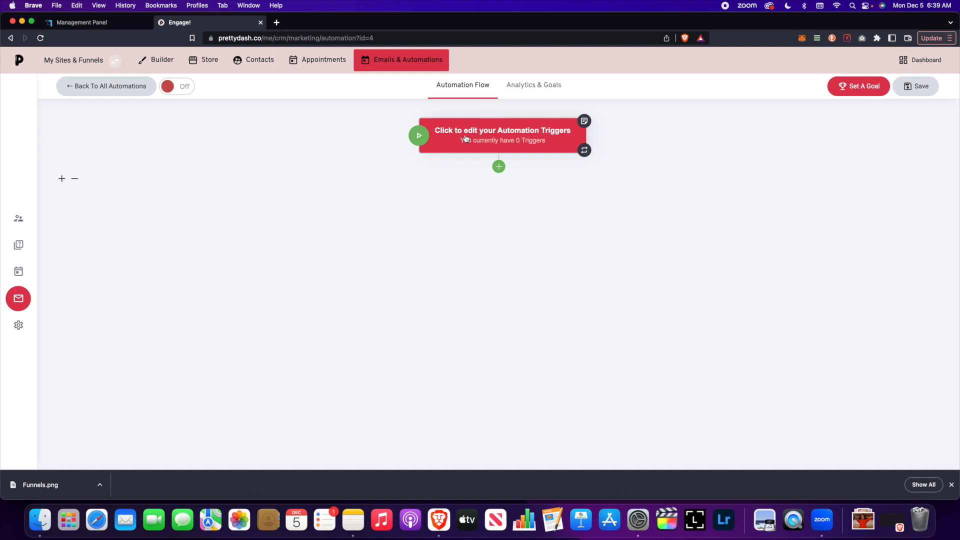
pyautogui.click(465, 138)
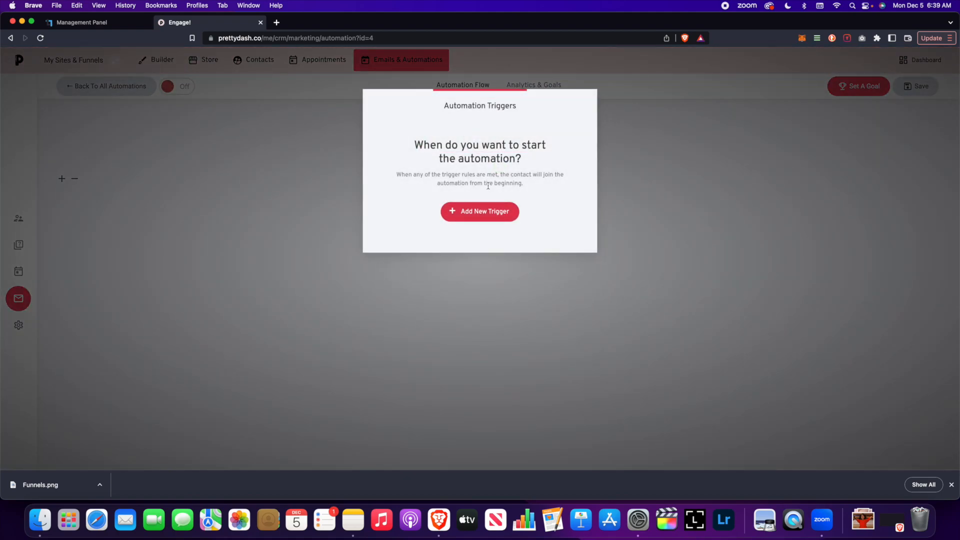
pyautogui.click(478, 212)
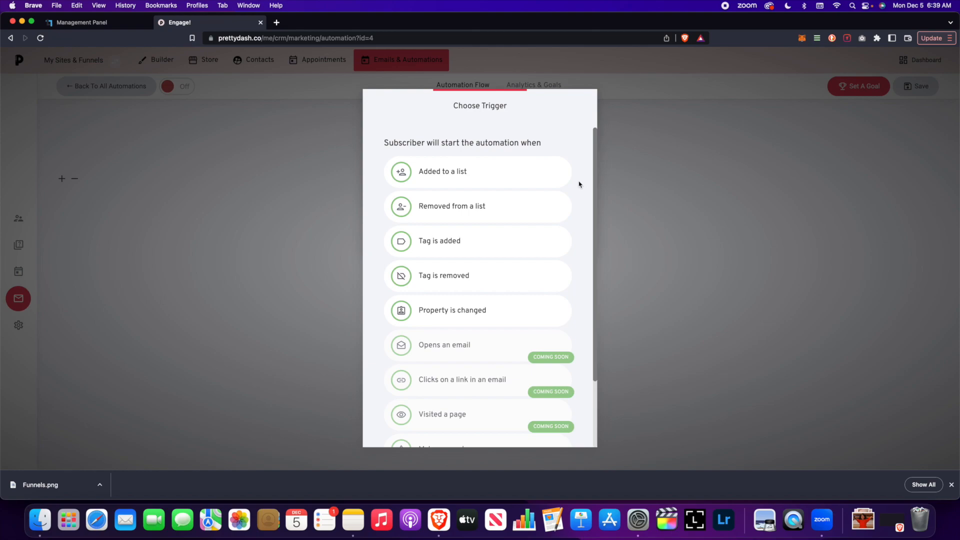
pyautogui.moveTo(508, 109); pyautogui.dragTo(317, 115)
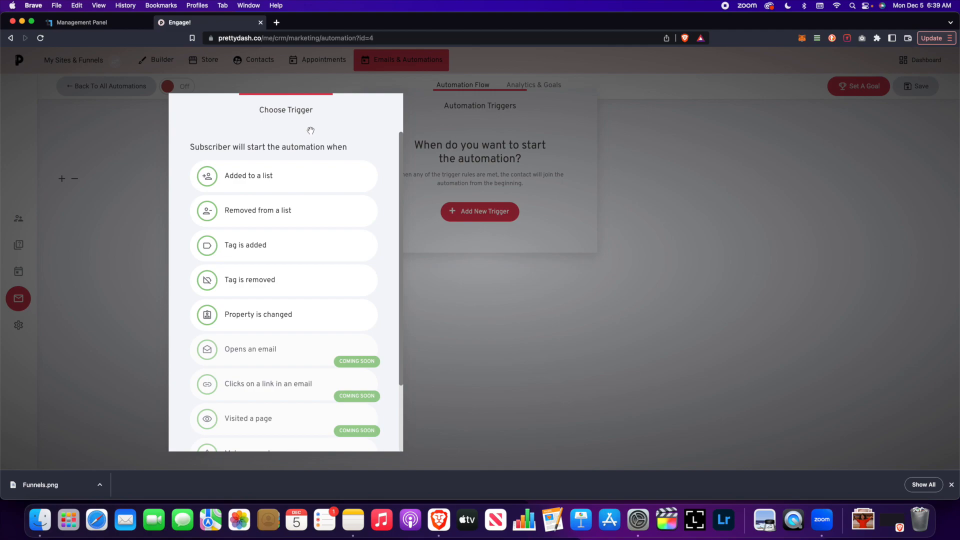
pyautogui.click(283, 175)
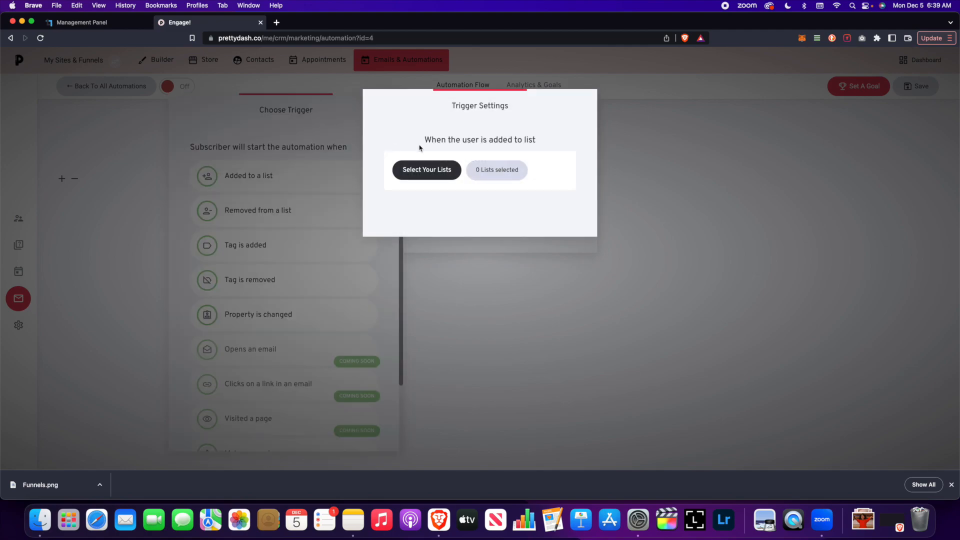
pyautogui.click(445, 170)
pyautogui.click(415, 165)
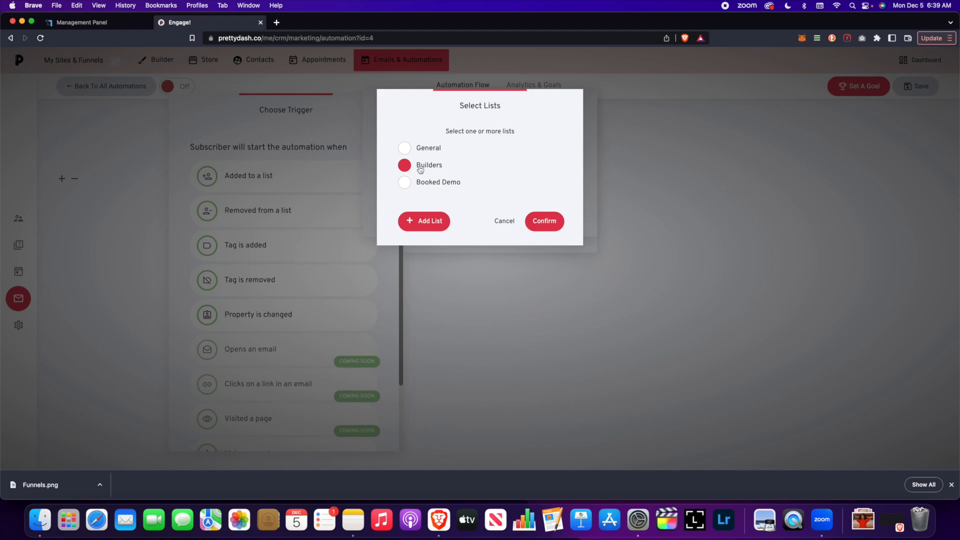
pyautogui.click(558, 226)
pyautogui.click(609, 221)
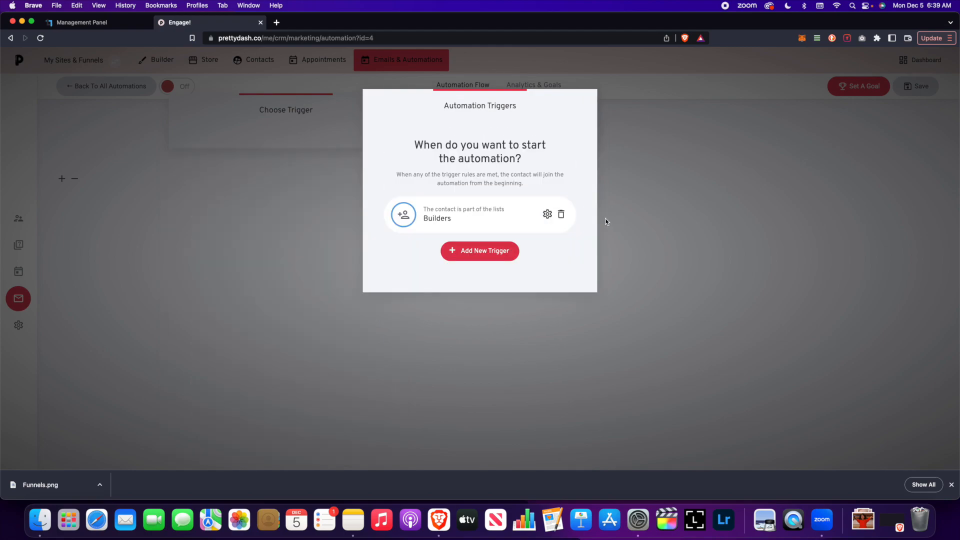
pyautogui.click(689, 184)
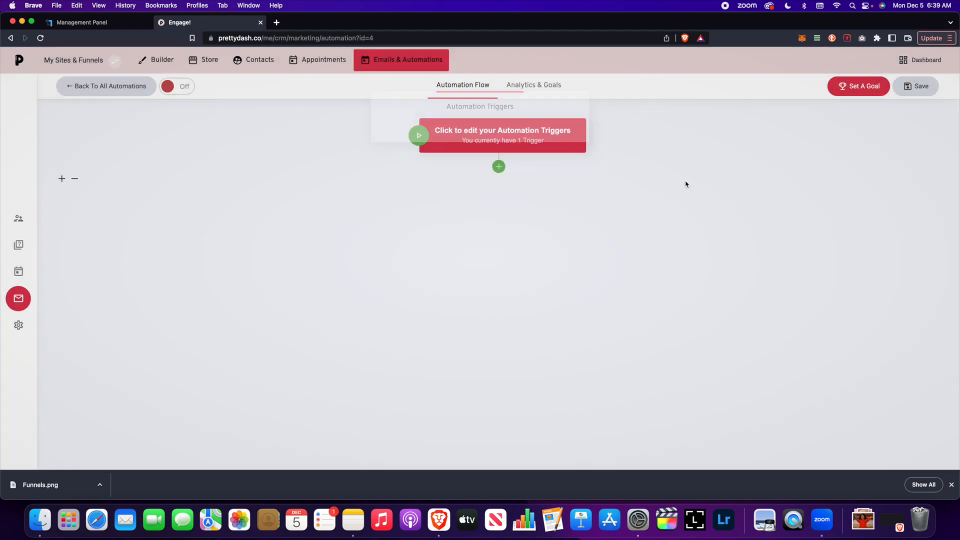
# Step: Add a Send Email step after the trigger with the subject "Test Subject"
pyautogui.click(499, 166)
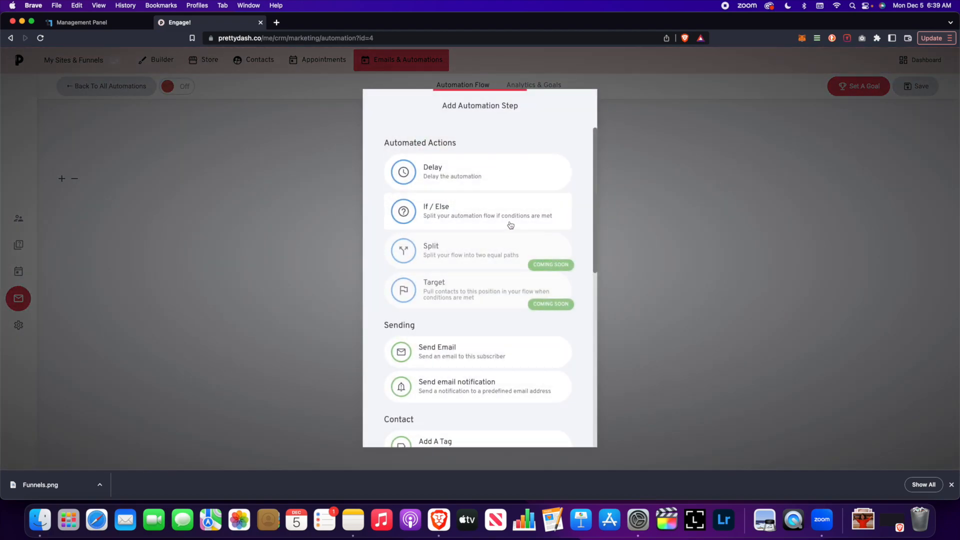
pyautogui.scroll(-4, 481, 220)
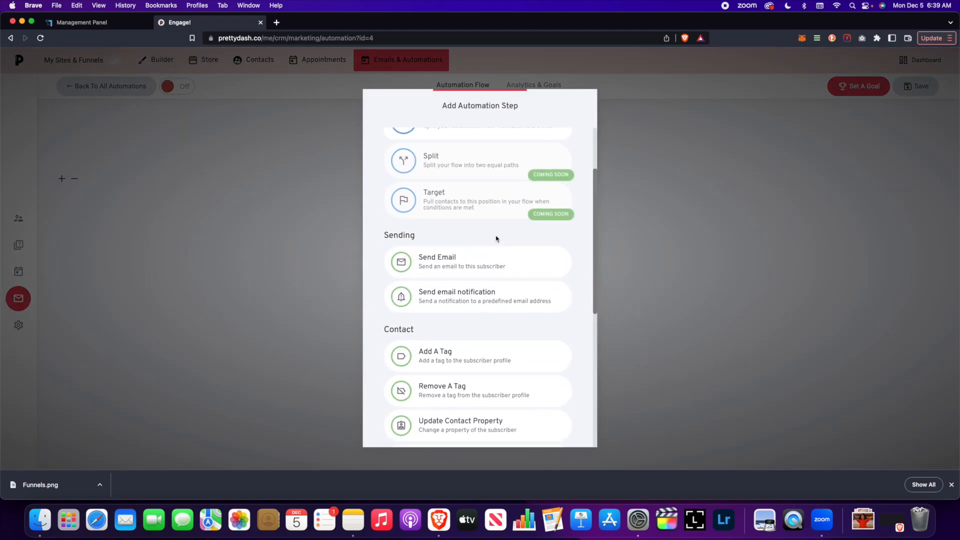
pyautogui.click(483, 259)
pyautogui.click(458, 198)
pyautogui.write('Test')
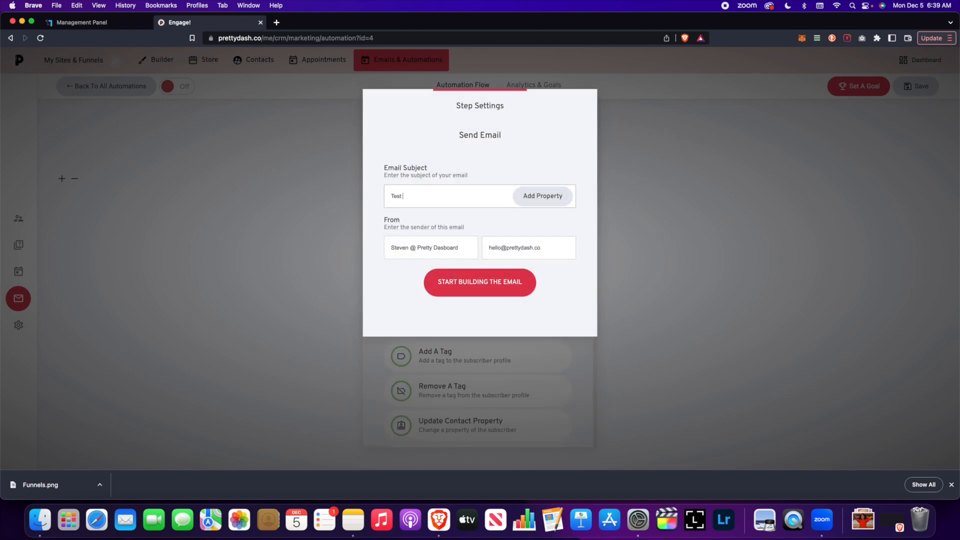
pyautogui.write(' Subject')
# Step: Start building the email from scratch as a simple Text Email
pyautogui.click(498, 278)
pyautogui.click(595, 131)
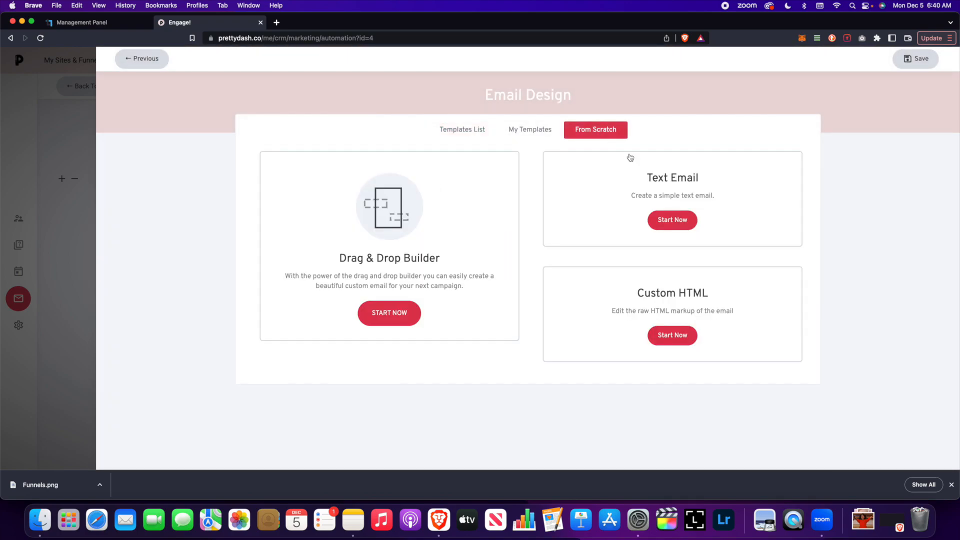
pyautogui.click(671, 219)
# Step: Insert a button block below the email's body text, above the footer
pyautogui.click(210, 89)
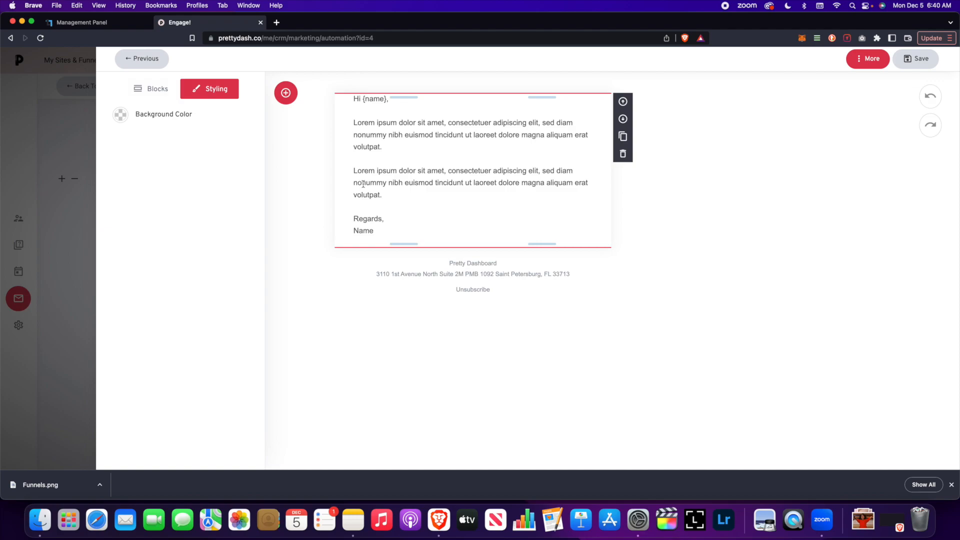
pyautogui.click(165, 100)
pyautogui.moveTo(180, 157); pyautogui.dragTo(441, 245)
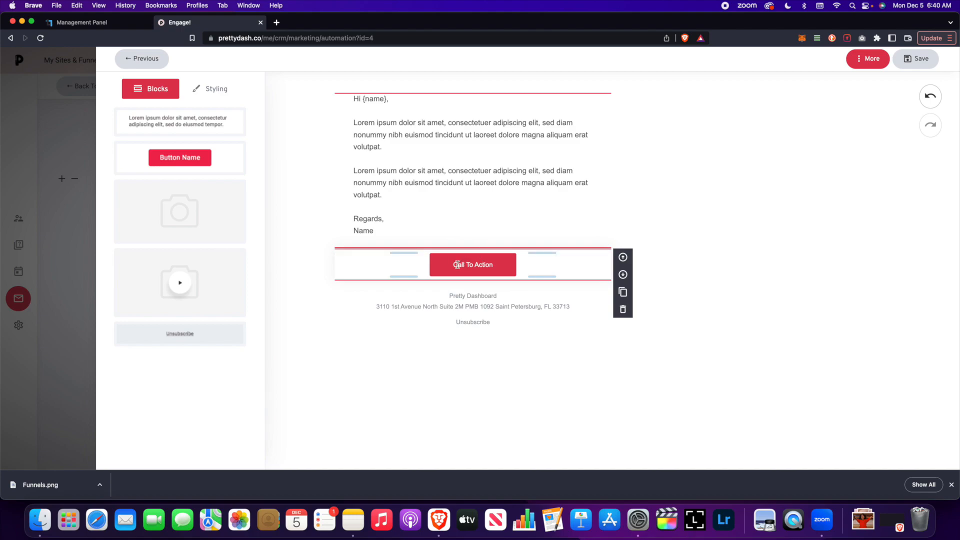
# Step: Link the email's Call To Action button to the file Images/14.png, then save the email and return to the automation flow
pyautogui.click(527, 272)
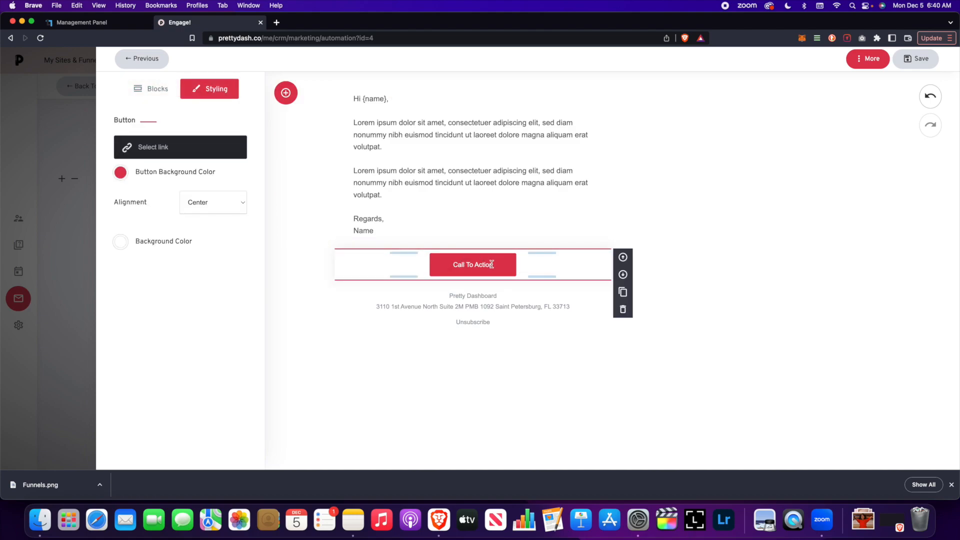
pyautogui.click(128, 150)
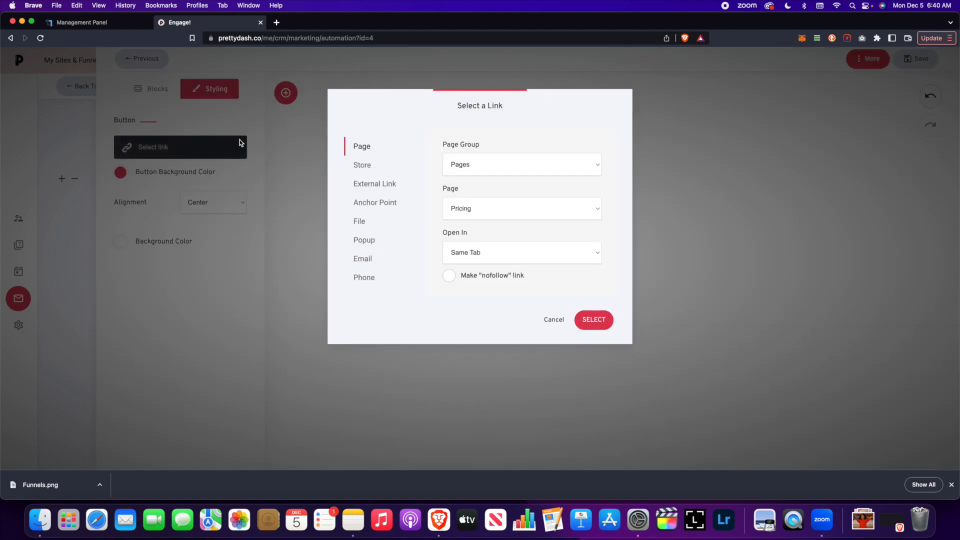
pyautogui.click(360, 221)
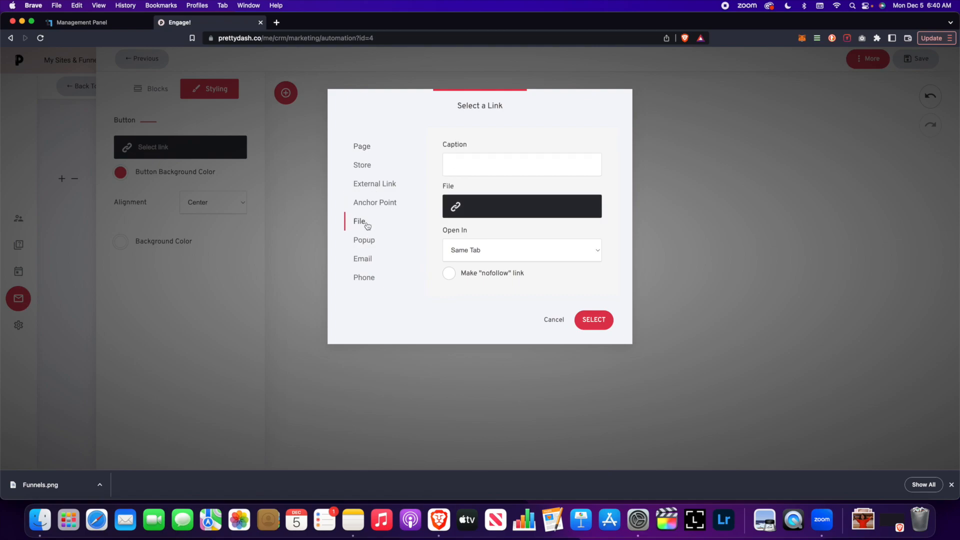
pyautogui.click(469, 208)
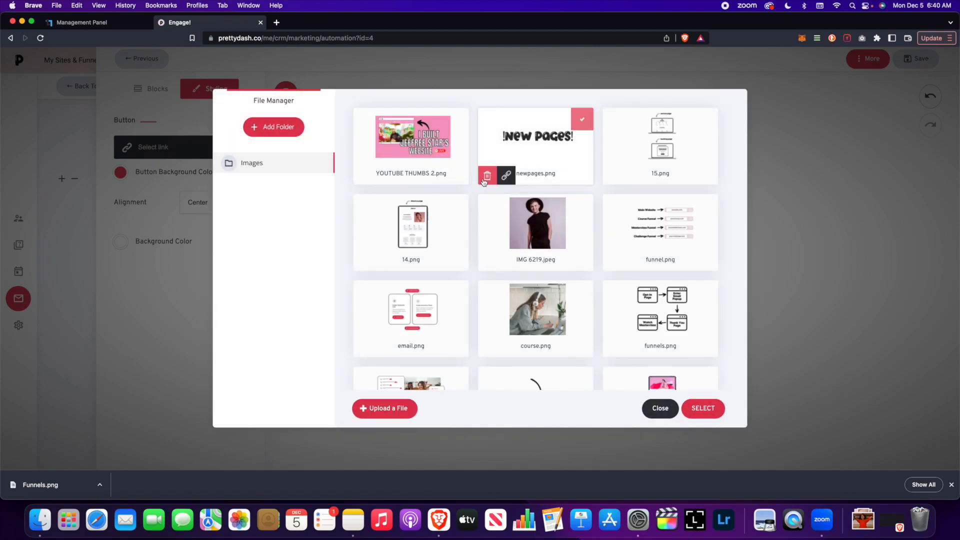
pyautogui.click(456, 204)
pyautogui.click(704, 409)
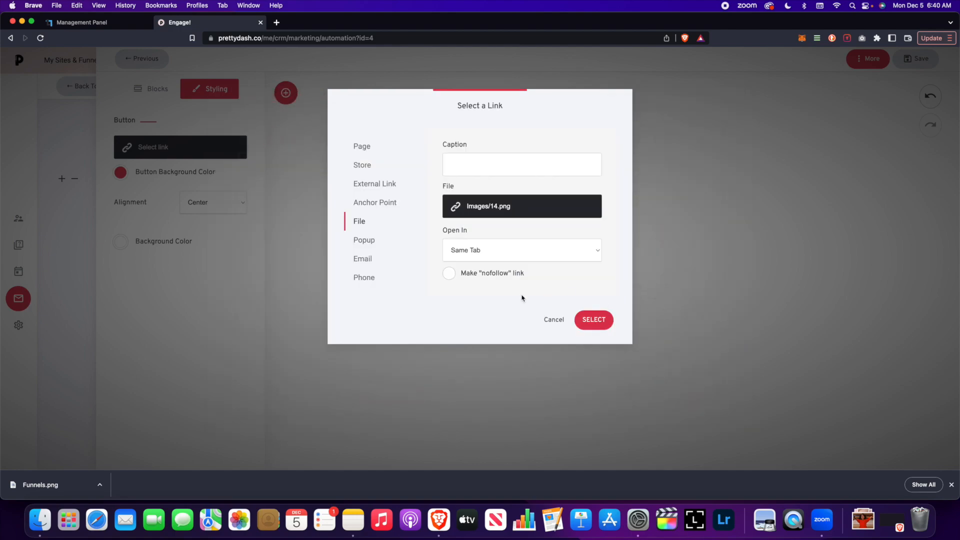
pyautogui.click(593, 319)
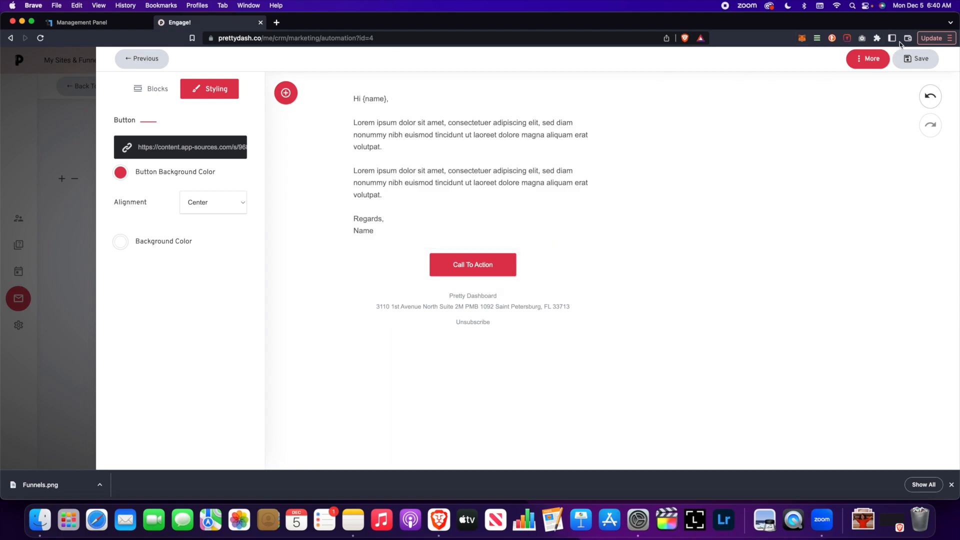
pyautogui.click(915, 58)
pyautogui.click(658, 257)
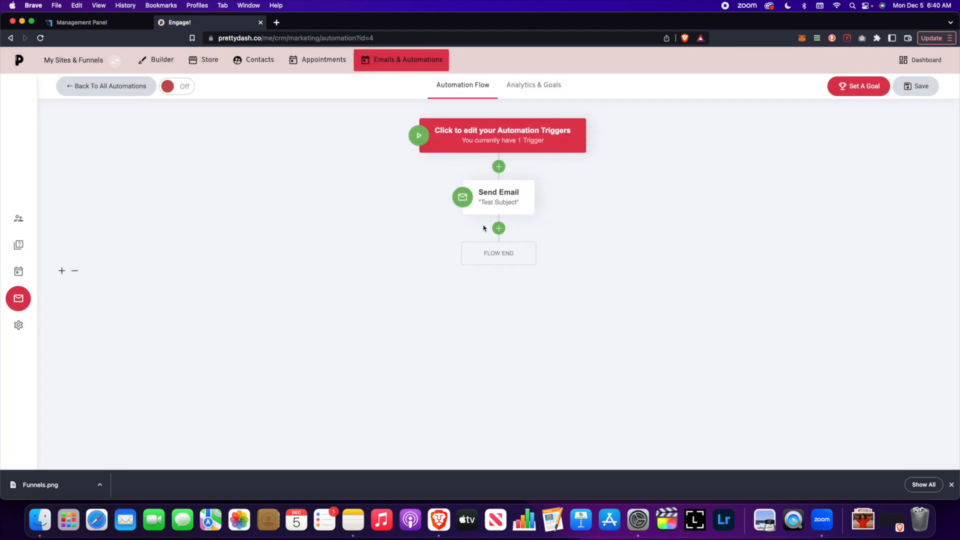
# Step: Review the automation's trigger and the settings of its Send Email step
pyautogui.click(497, 133)
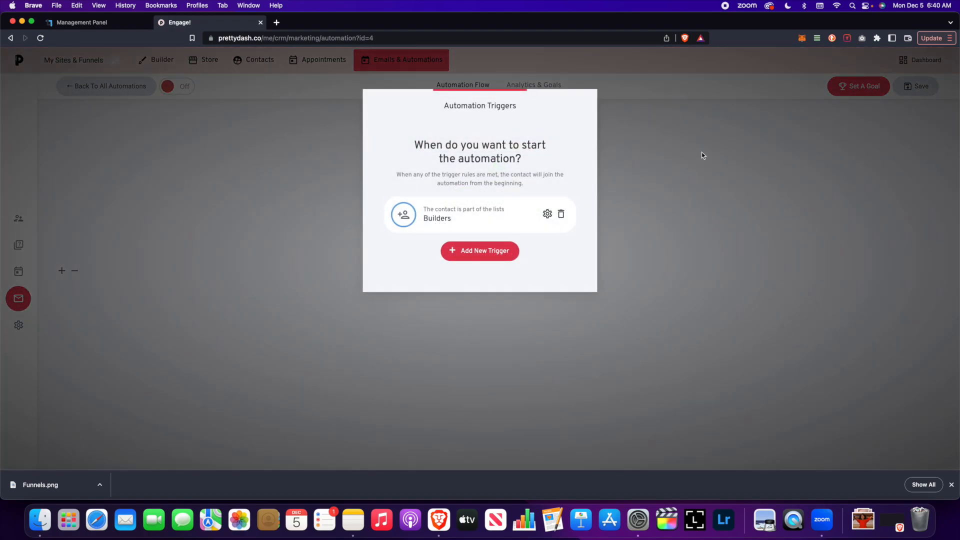
pyautogui.click(701, 152)
pyautogui.click(505, 196)
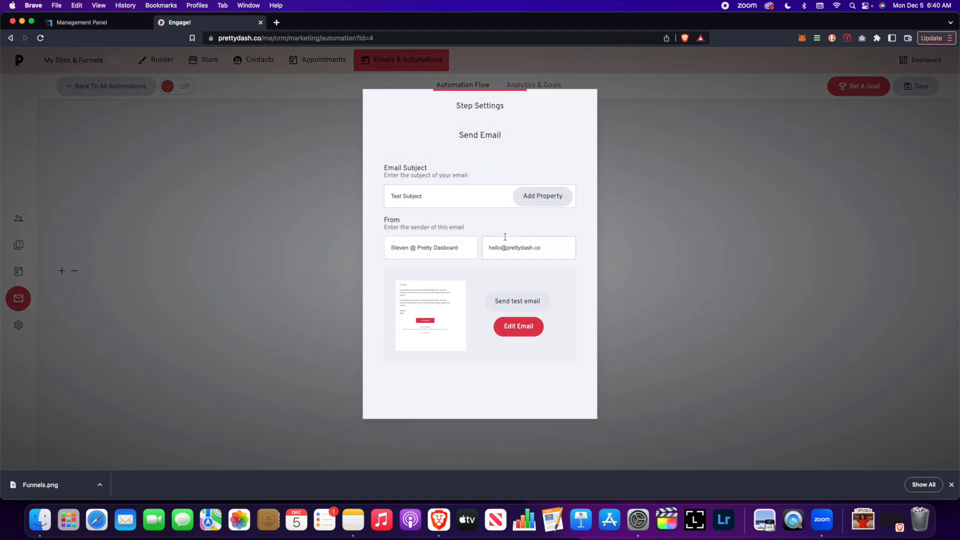
pyautogui.click(693, 225)
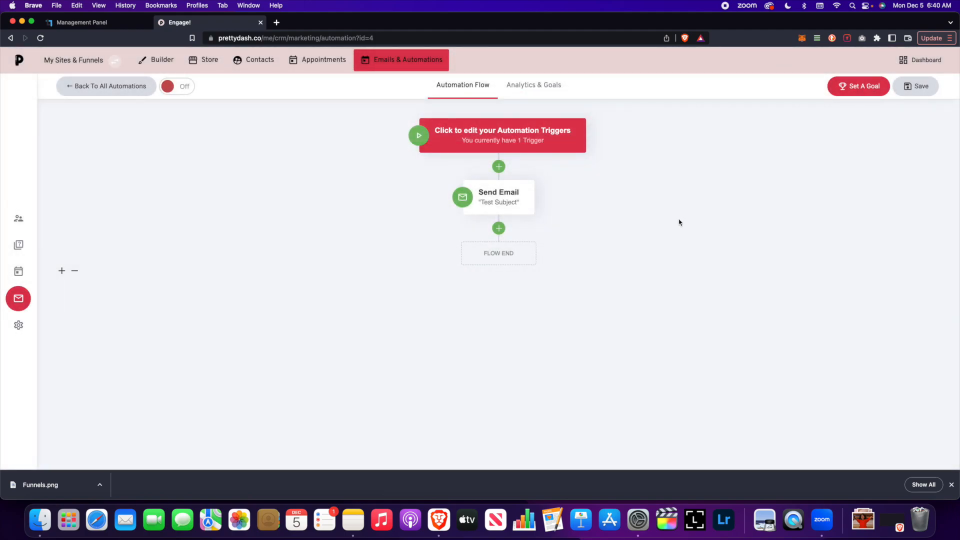
# Step: Save the automation and bring up its on/off confirmation, leaving the automation switched off
pyautogui.click(923, 96)
pyautogui.click(178, 89)
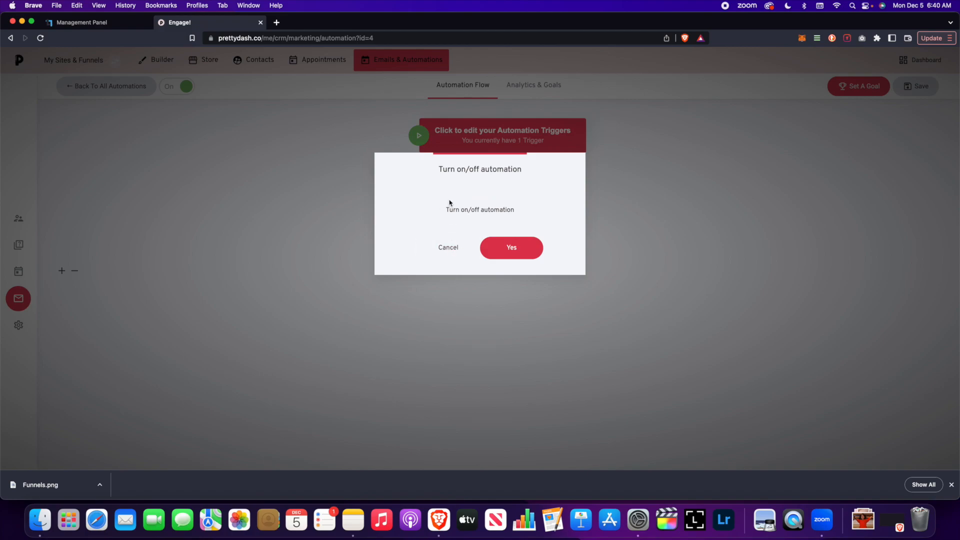
pyautogui.click(455, 254)
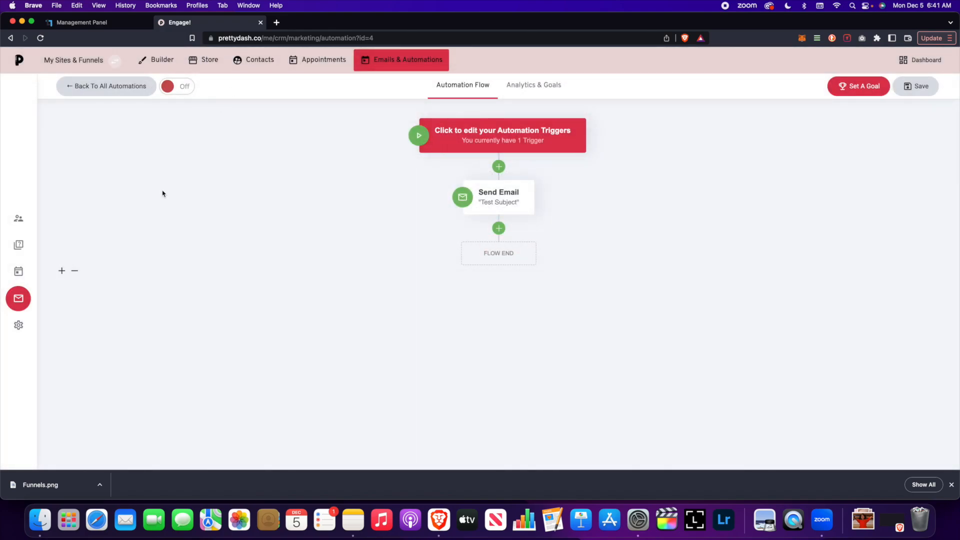
# Step: Open the Test 2 page in the builder and add a Form widget to its empty block
pyautogui.click(156, 61)
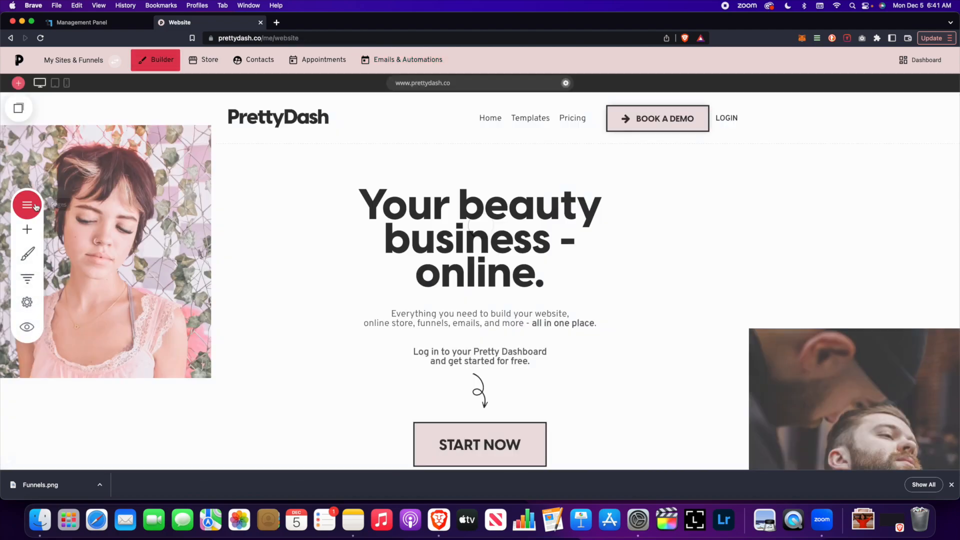
pyautogui.click(28, 205)
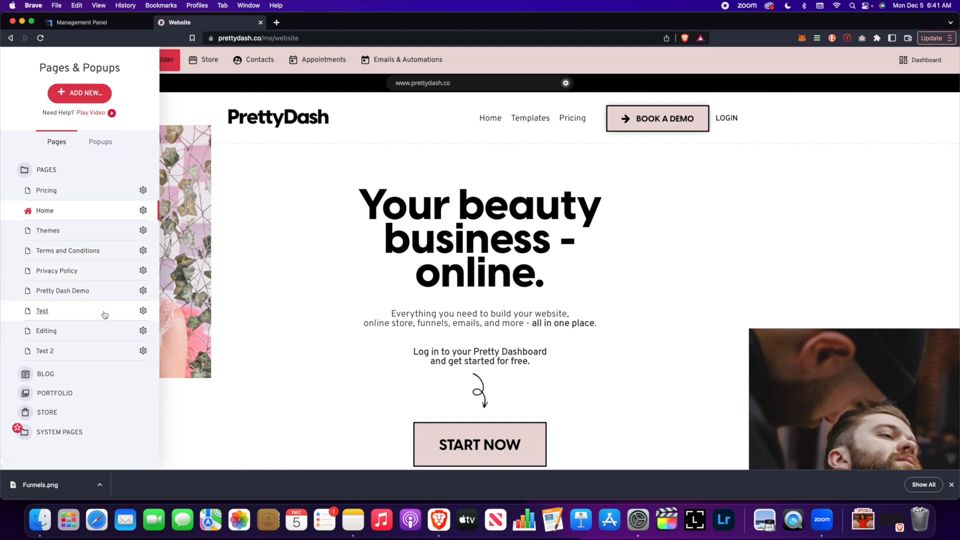
pyautogui.click(105, 345)
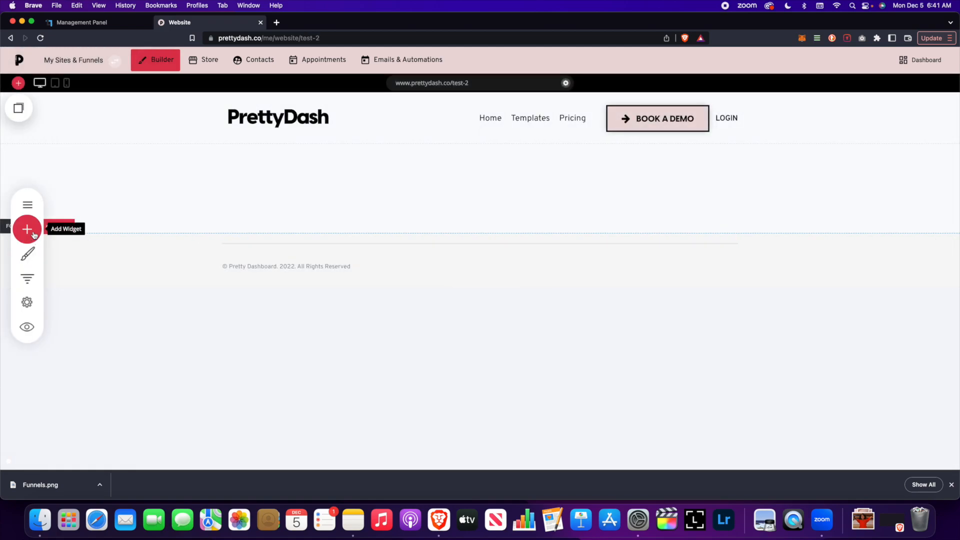
pyautogui.click(29, 230)
pyautogui.scroll(-10, 75, 318)
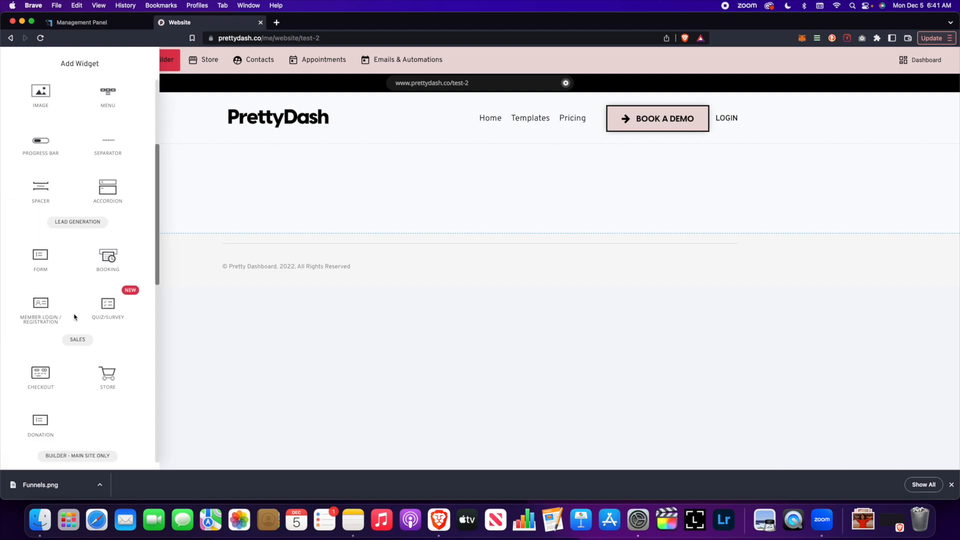
pyautogui.moveTo(56, 245); pyautogui.dragTo(322, 229)
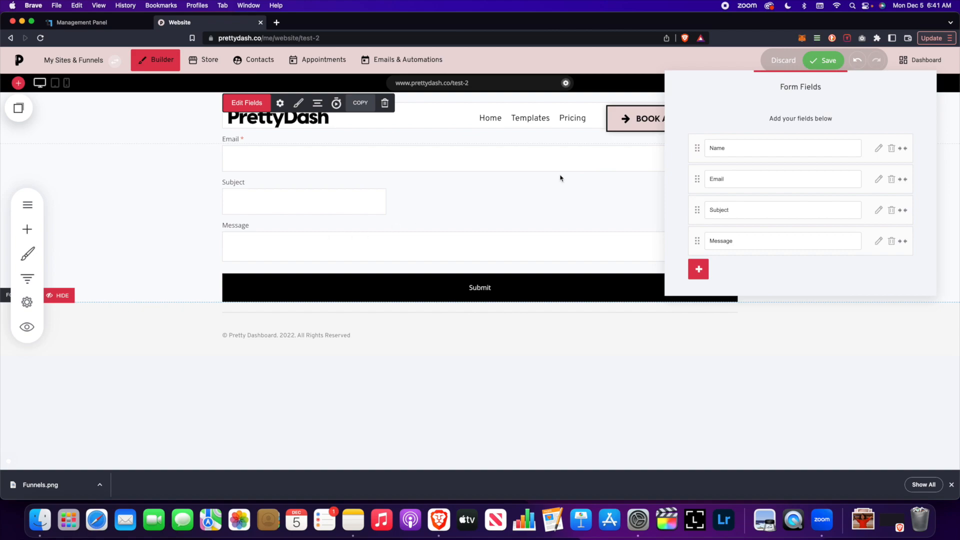
# Step: Delete the Subject and Message fields from the form and save the form fields
pyautogui.click(892, 210)
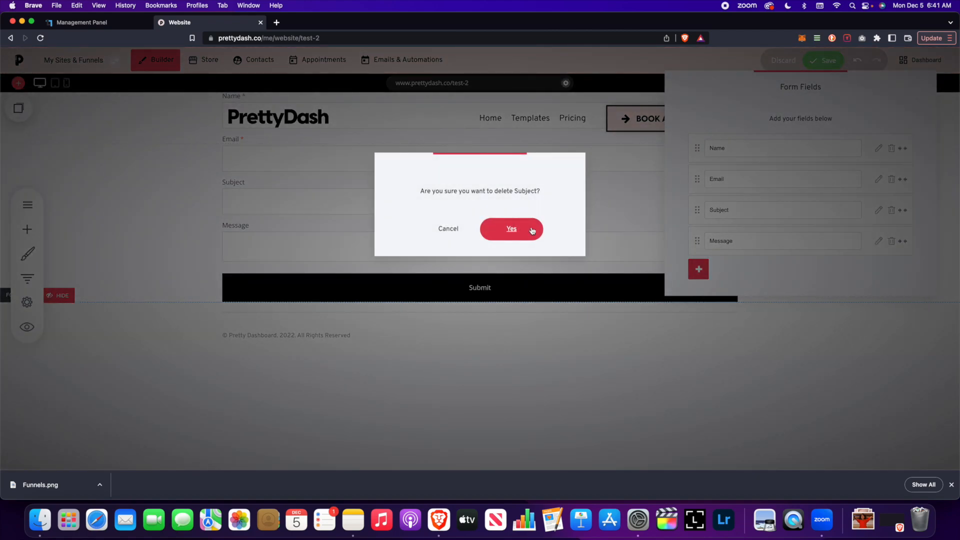
pyautogui.click(533, 231)
pyautogui.click(892, 210)
pyautogui.click(532, 226)
pyautogui.click(780, 295)
pyautogui.click(824, 60)
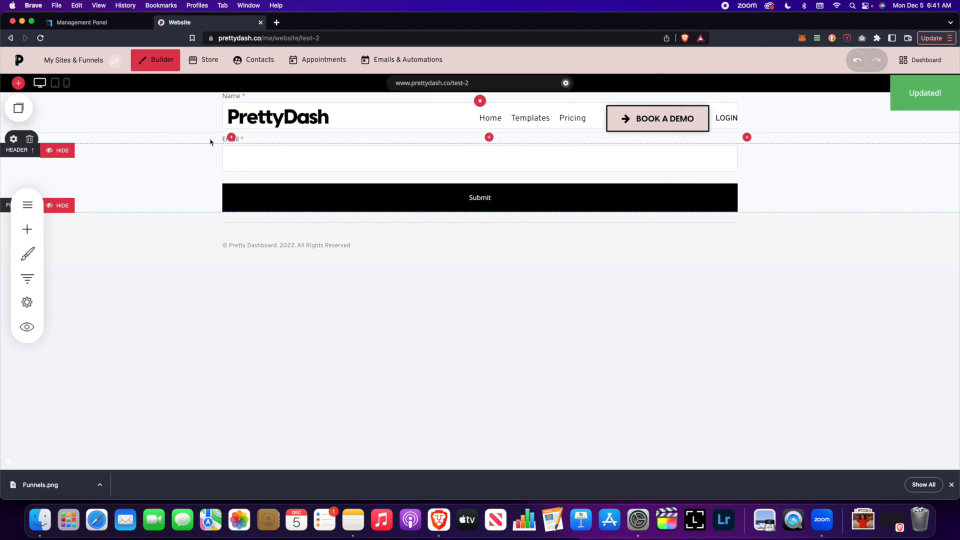
# Step: Open the form's settings and examine its notification, button text and submission options
pyautogui.scroll(3, 165, 152)
pyautogui.click(278, 230)
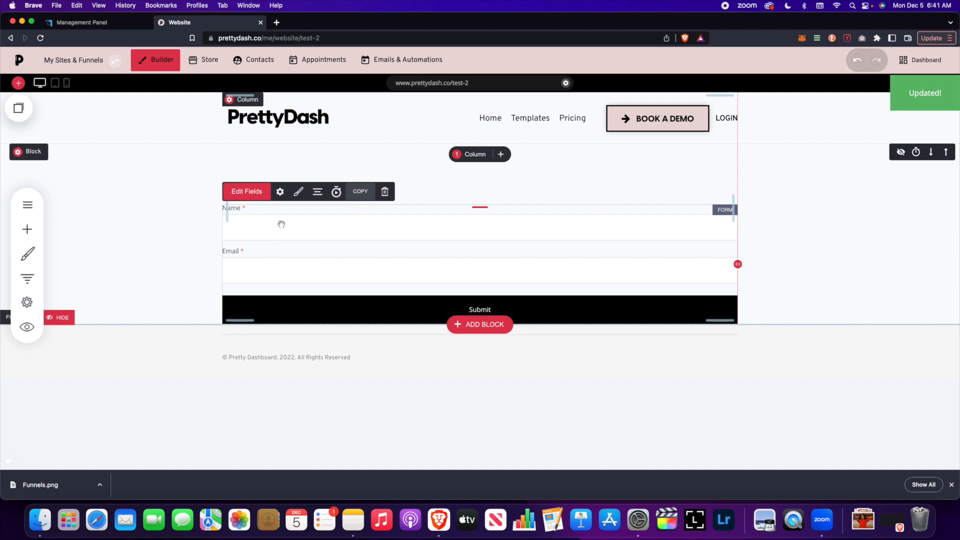
pyautogui.click(281, 199)
pyautogui.moveTo(822, 127); pyautogui.dragTo(796, 89)
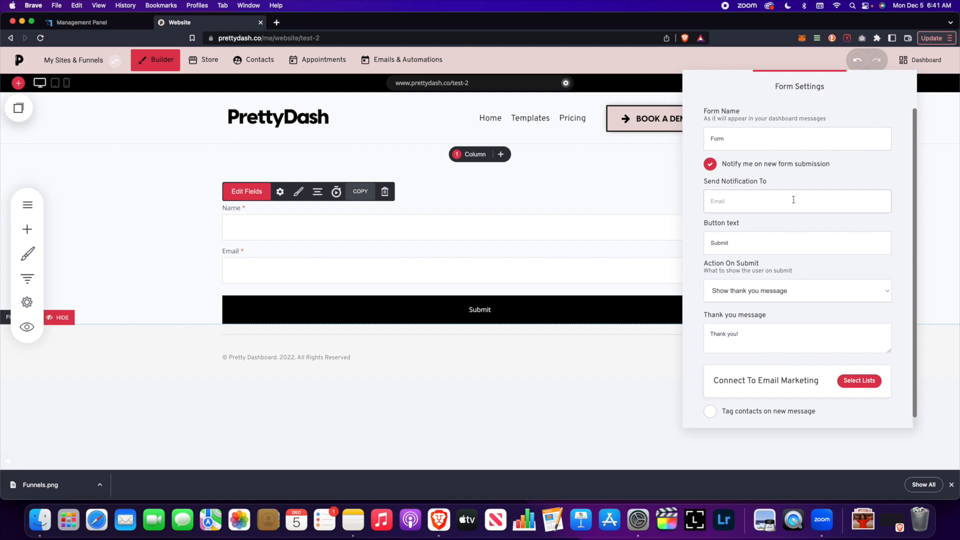
pyautogui.scroll(-1, 812, 178)
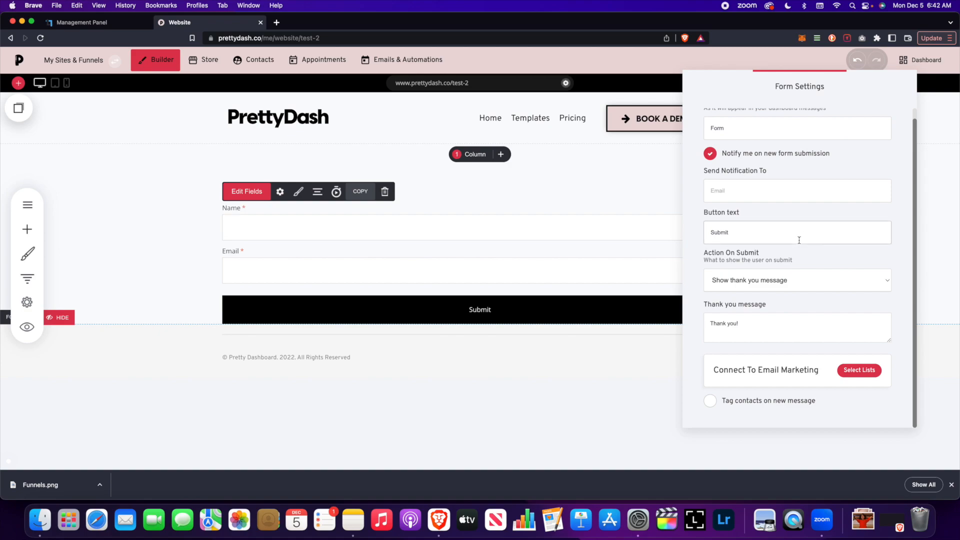
# Step: Try Go to page as the form's action on submit, and return it to Show thank you message
pyautogui.click(804, 280)
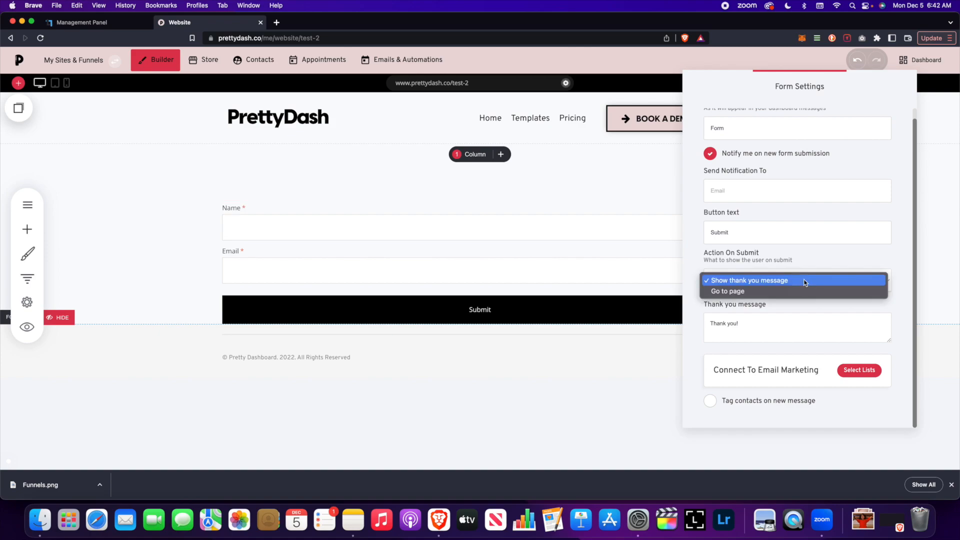
pyautogui.click(801, 280)
pyautogui.click(786, 281)
pyautogui.click(783, 292)
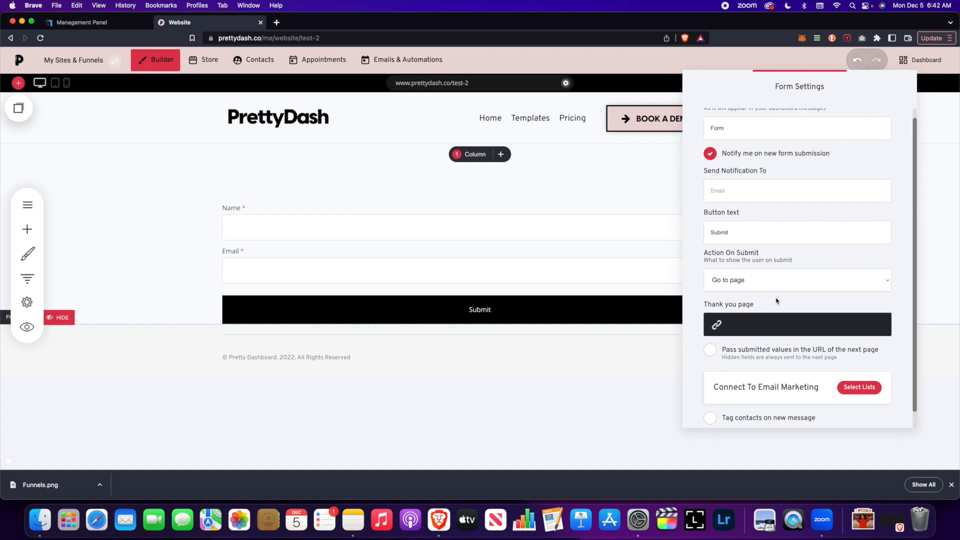
pyautogui.scroll(1, 778, 301)
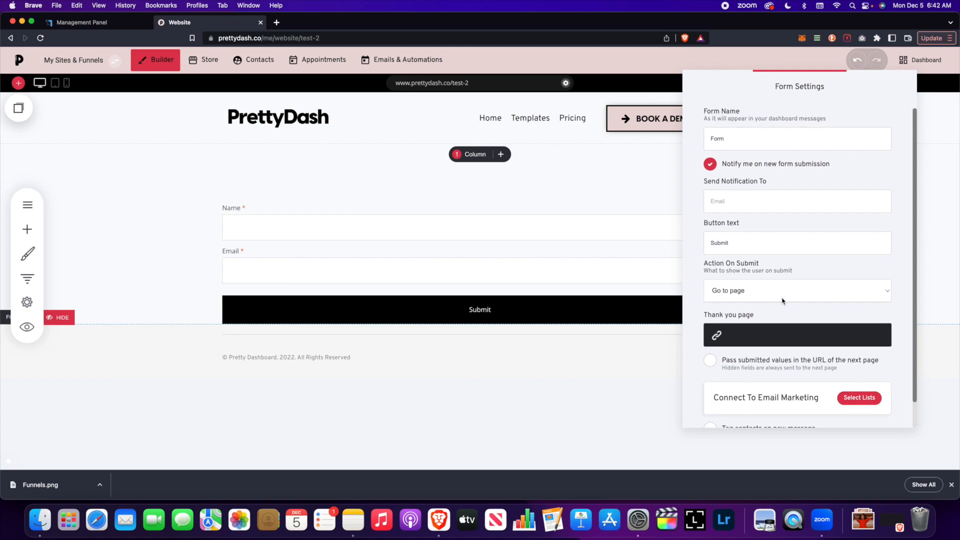
pyautogui.scroll(-2, 783, 300)
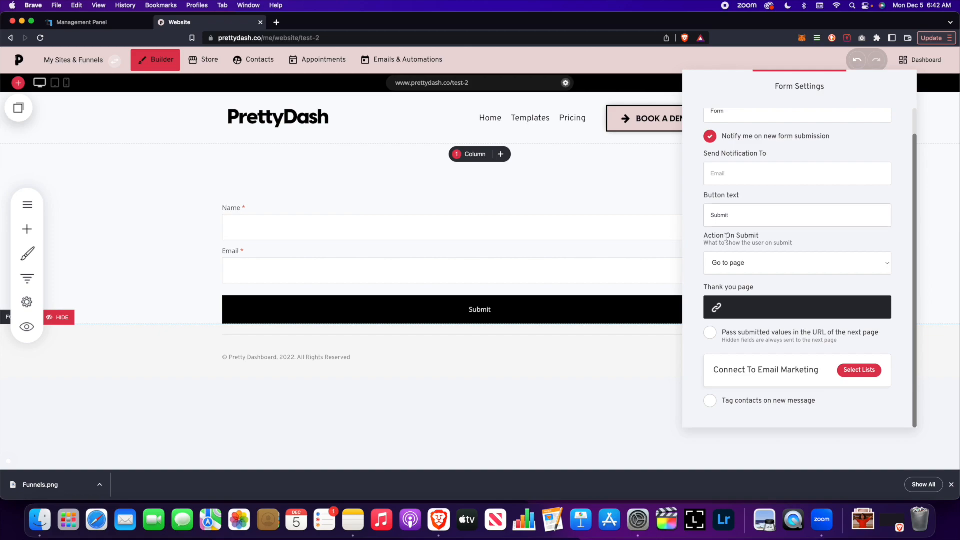
pyautogui.click(783, 263)
pyautogui.press('Return')
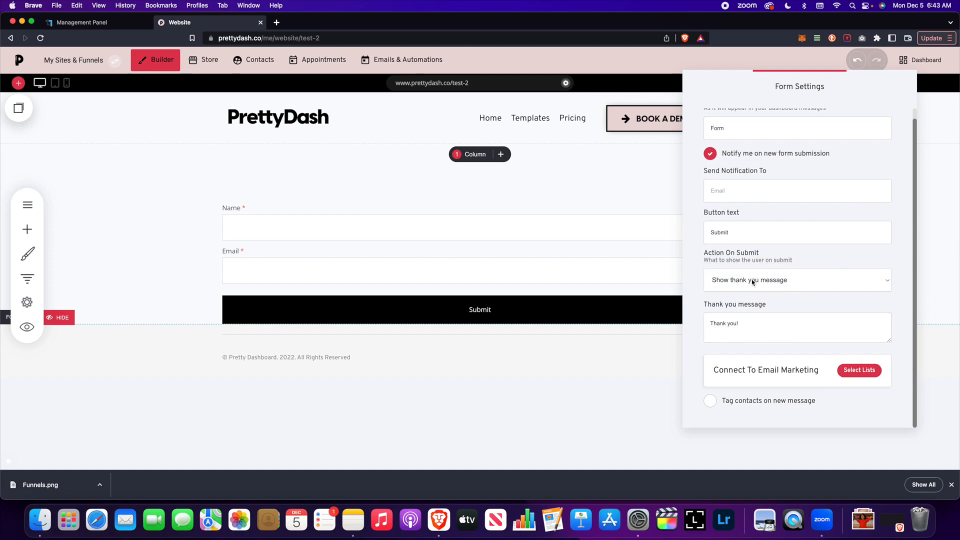
# Step: Connect the form to the Builders email marketing list and recheck the list selection
pyautogui.click(861, 372)
pyautogui.click(405, 165)
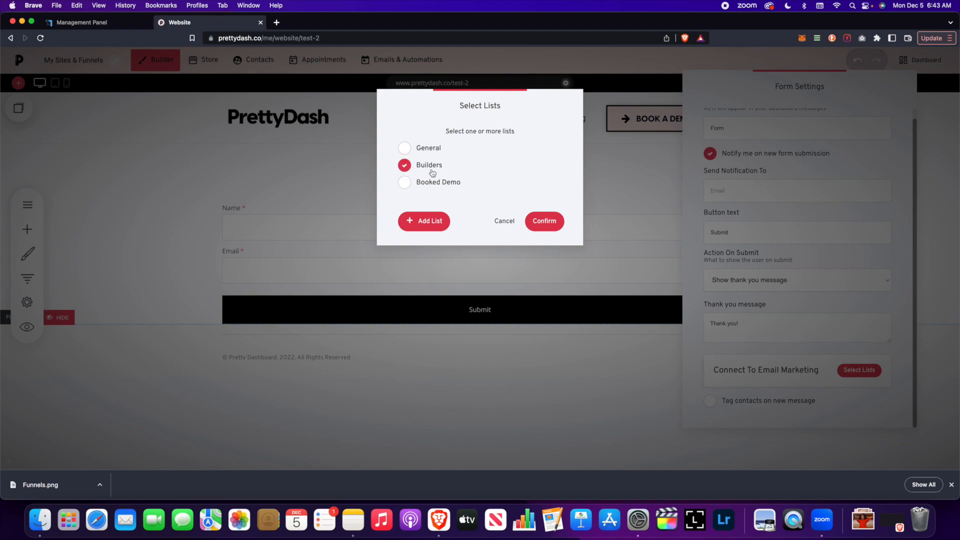
pyautogui.click(544, 222)
pyautogui.scroll(-1, 770, 320)
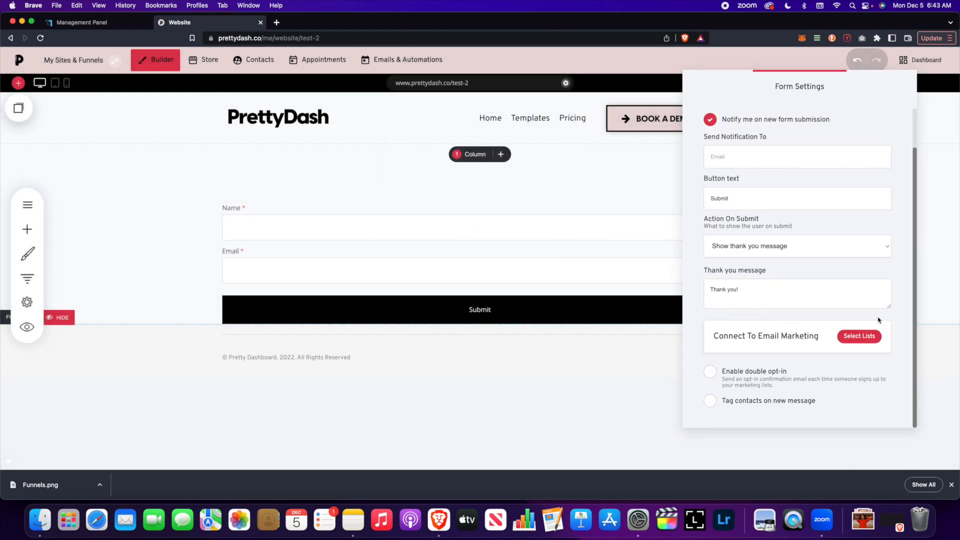
pyautogui.click(860, 337)
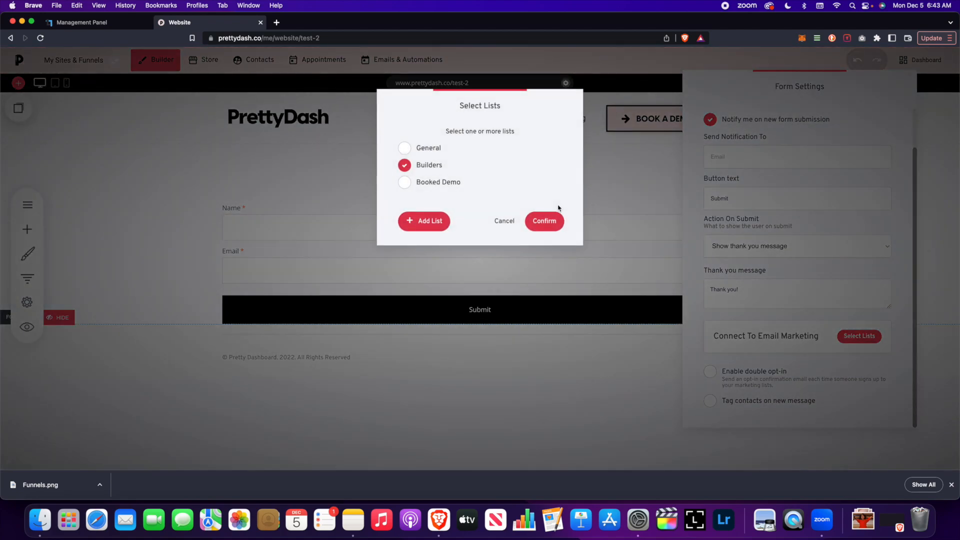
pyautogui.click(510, 227)
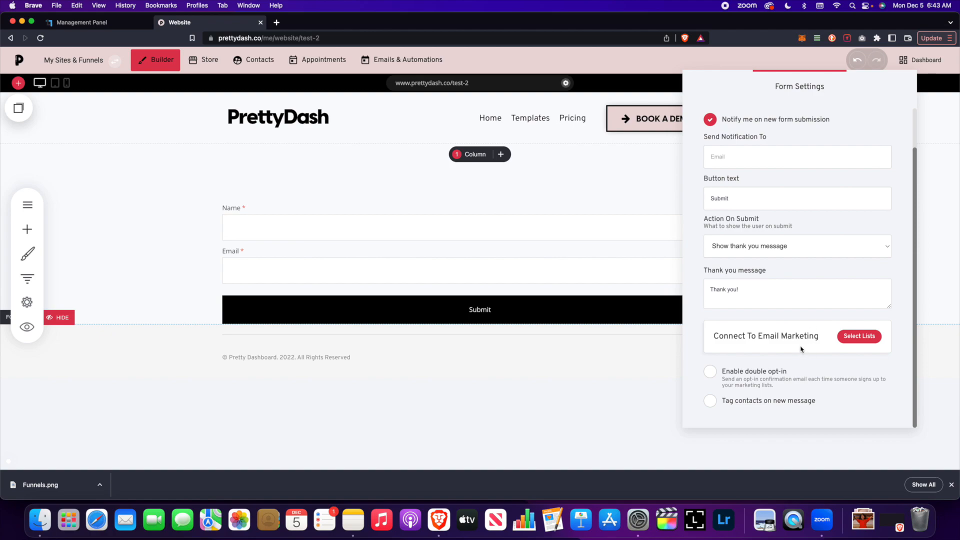
# Step: Try tagging contacts on new message, browse the existing tags, and turn tagging back off
pyautogui.click(831, 373)
pyautogui.click(711, 402)
pyautogui.scroll(-1, 756, 381)
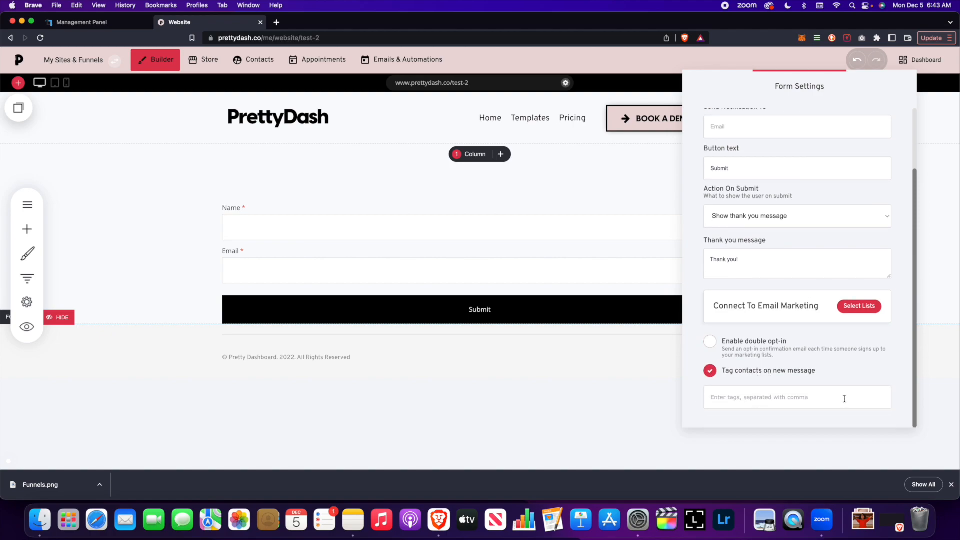
pyautogui.click(814, 398)
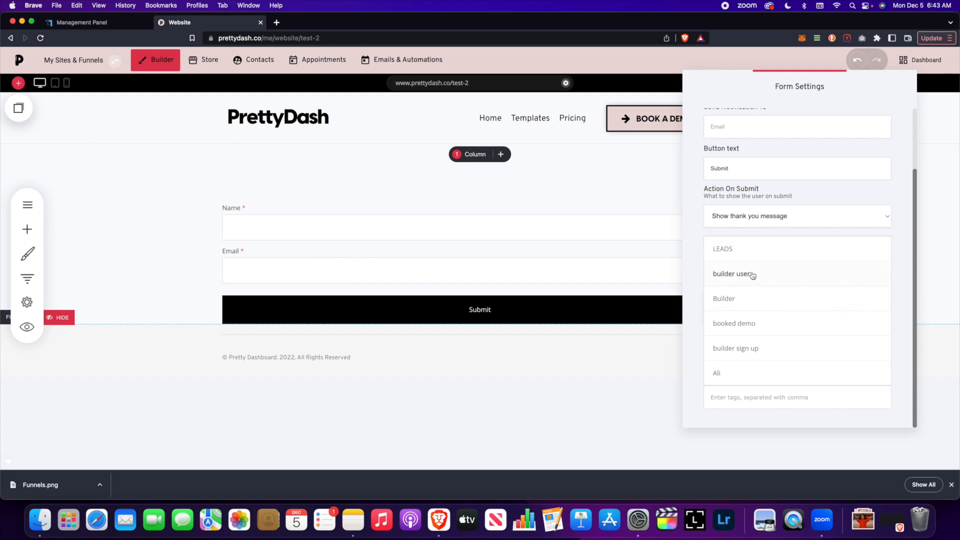
pyautogui.click(899, 303)
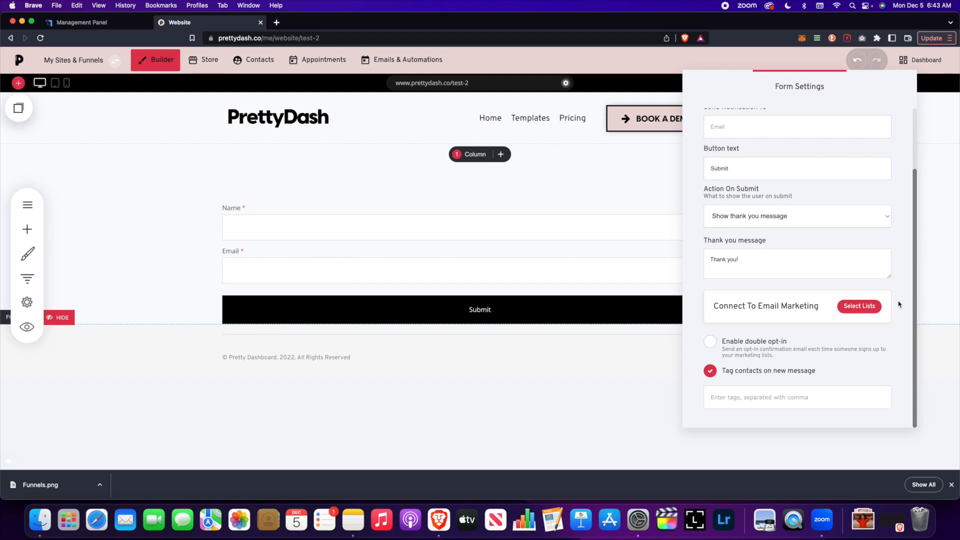
pyautogui.scroll(3, 800, 295)
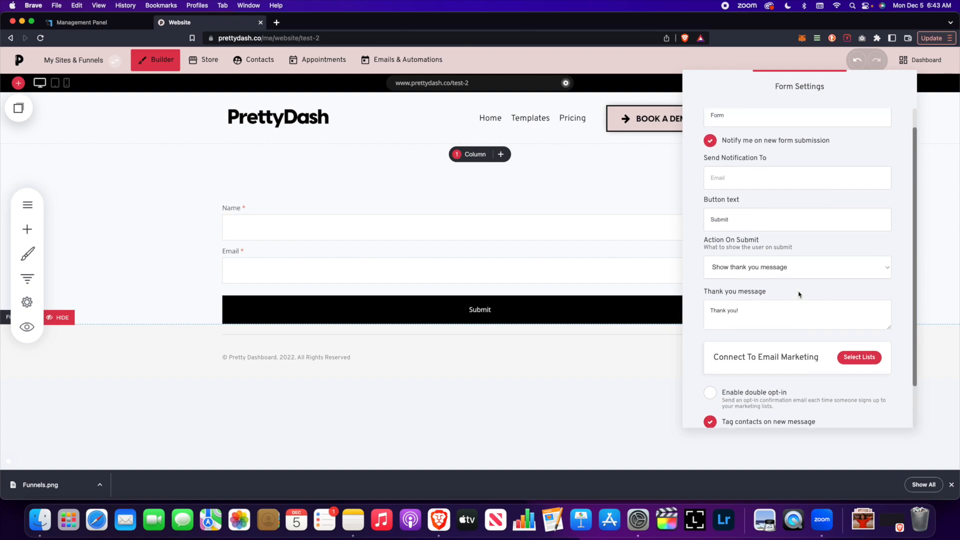
pyautogui.scroll(-3, 881, 385)
pyautogui.click(710, 373)
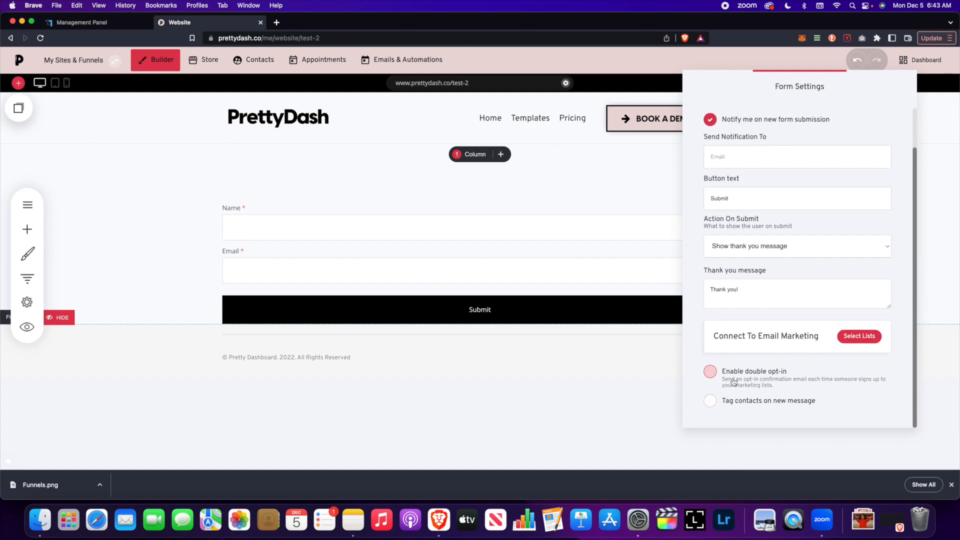
# Step: Review the form's settings from name to opt-in options and close them
pyautogui.scroll(2, 783, 306)
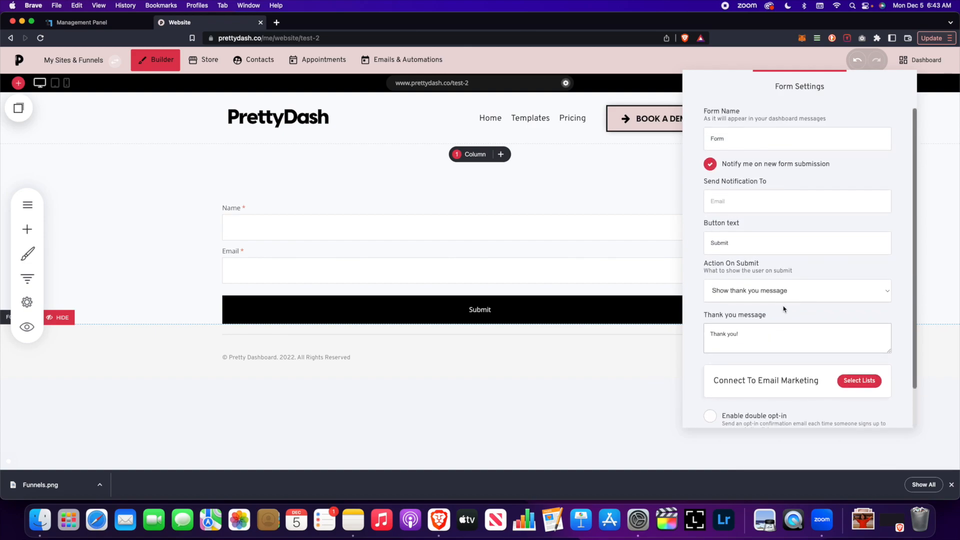
pyautogui.scroll(-2, 784, 306)
pyautogui.scroll(2, 783, 306)
pyautogui.scroll(-2, 783, 306)
pyautogui.scroll(2, 783, 306)
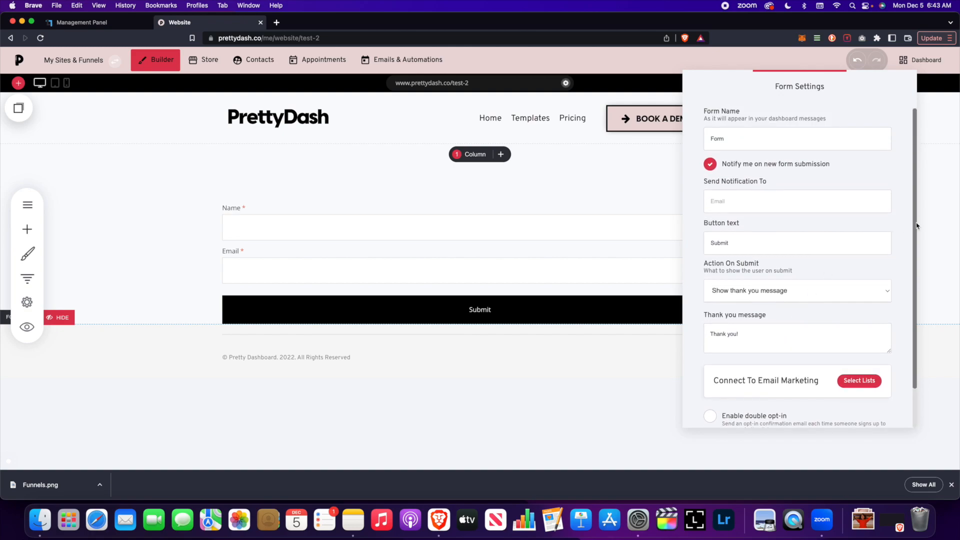
pyautogui.click(594, 358)
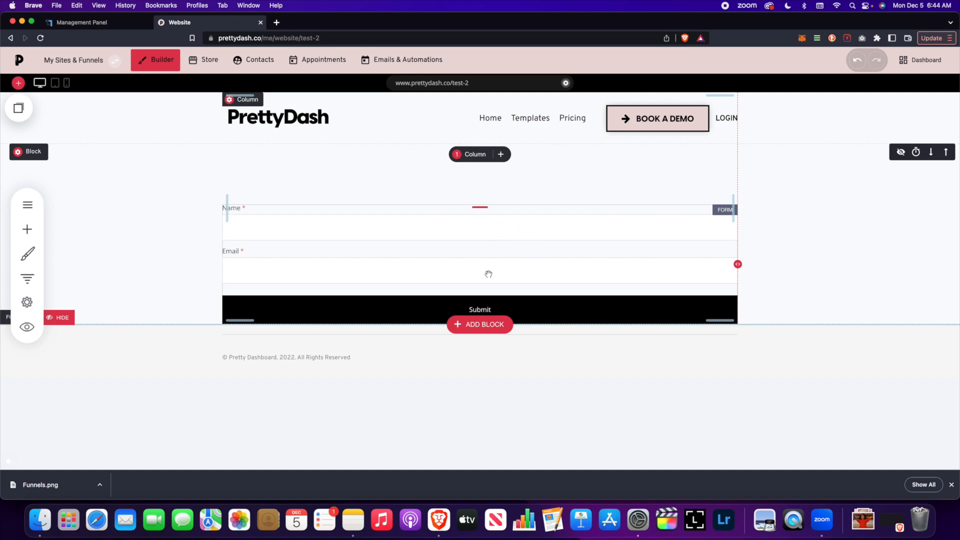
# Step: Open the test product in the store's product list and examine its product type and downloadable product file
pyautogui.click(197, 65)
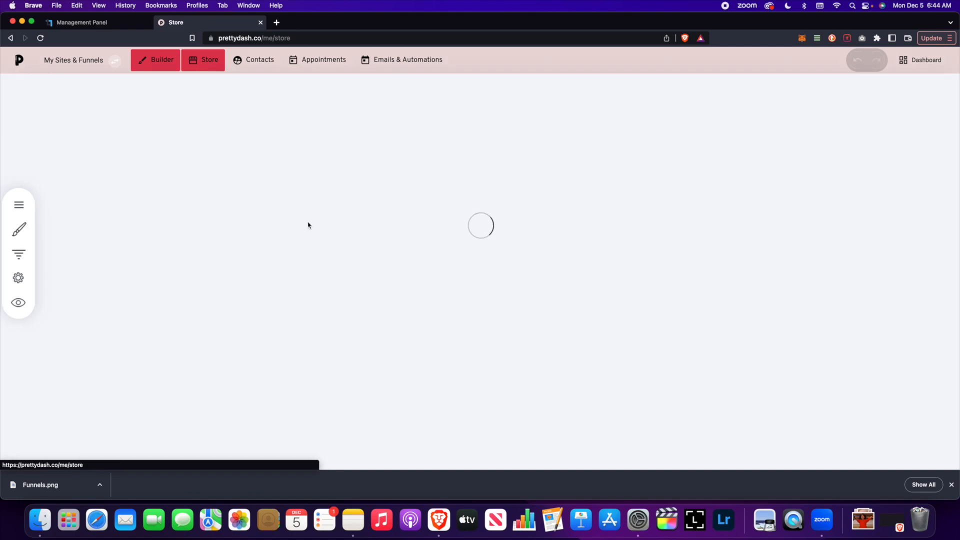
pyautogui.click(55, 186)
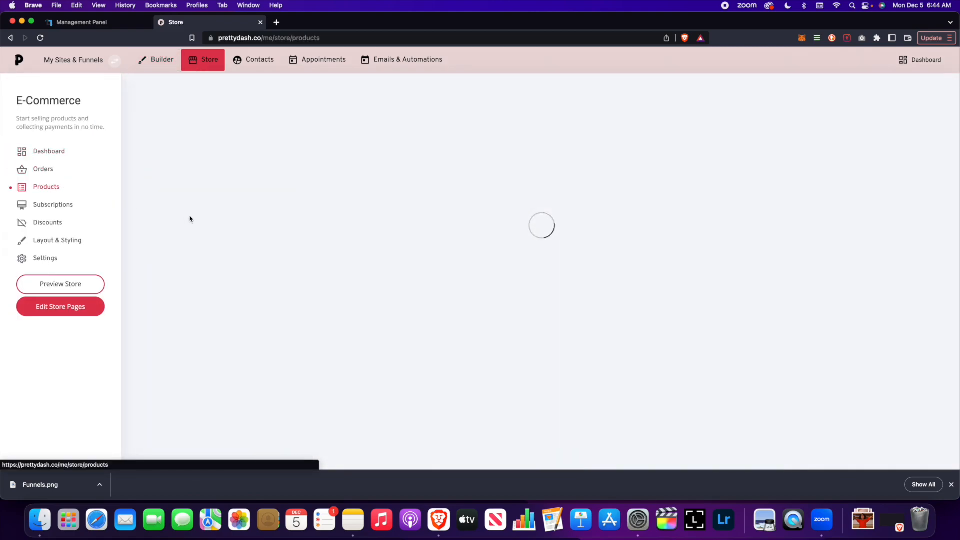
pyautogui.click(364, 184)
pyautogui.scroll(-5, 463, 272)
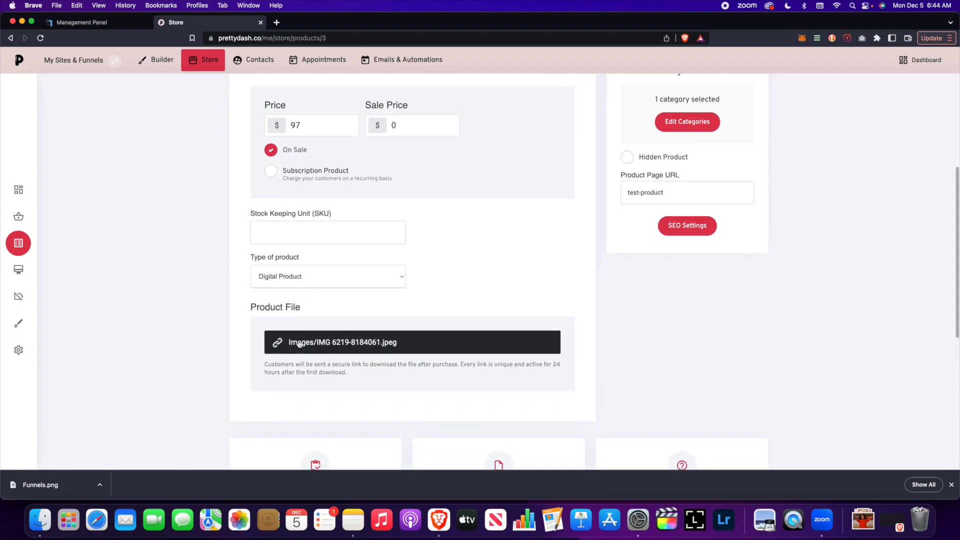
pyautogui.click(345, 276)
pyautogui.click(363, 276)
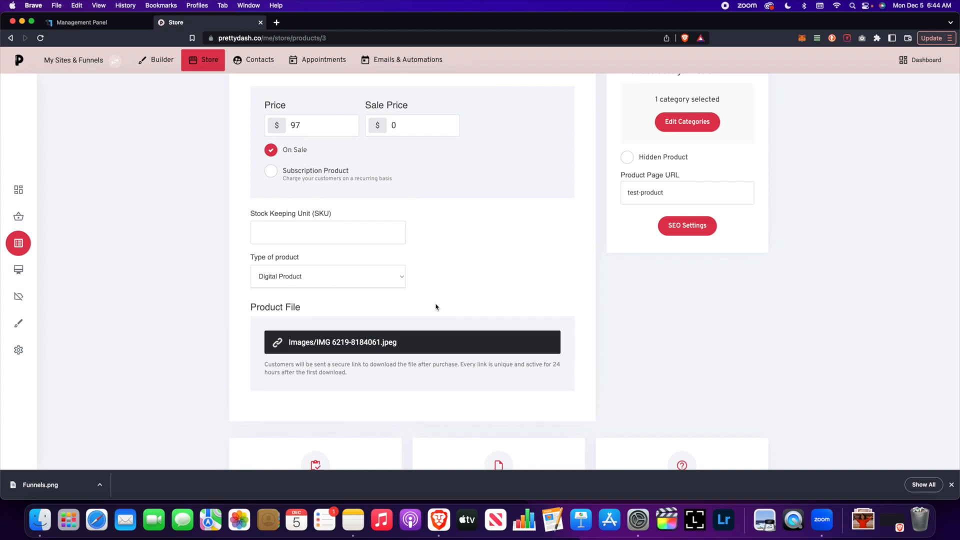
pyautogui.scroll(-1, 430, 310)
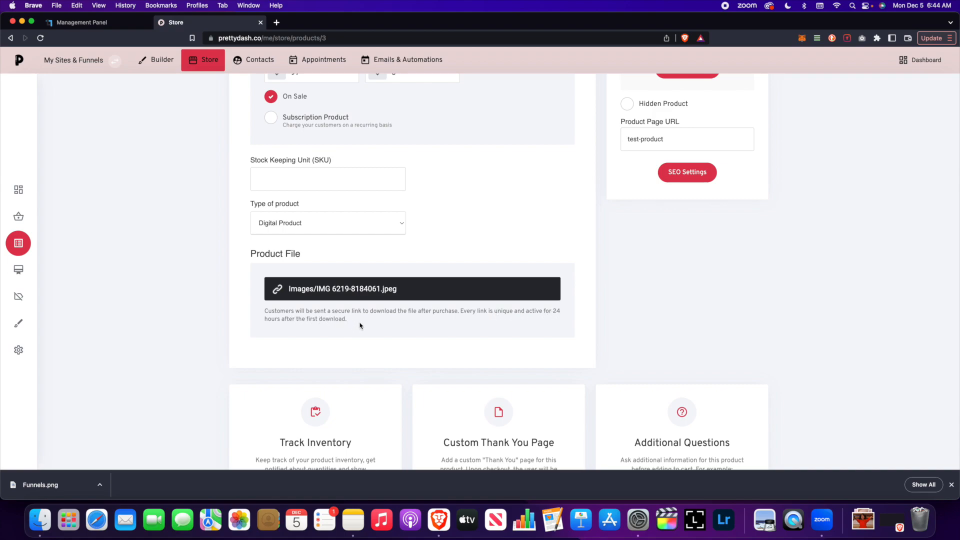
pyautogui.scroll(4, 473, 263)
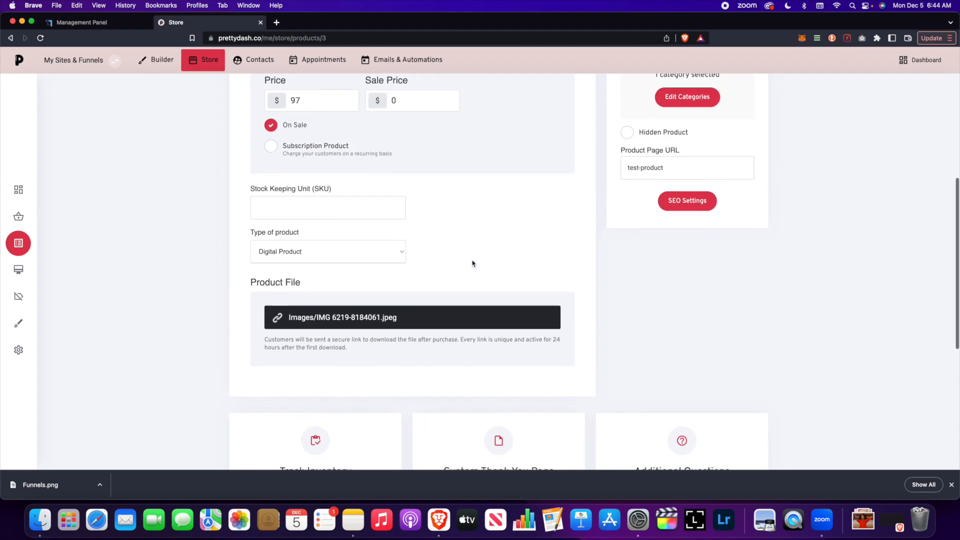
# Step: Try the custom thank-you page option on the test product, review its redirect setting, and turn the option back off
pyautogui.scroll(-10, 473, 264)
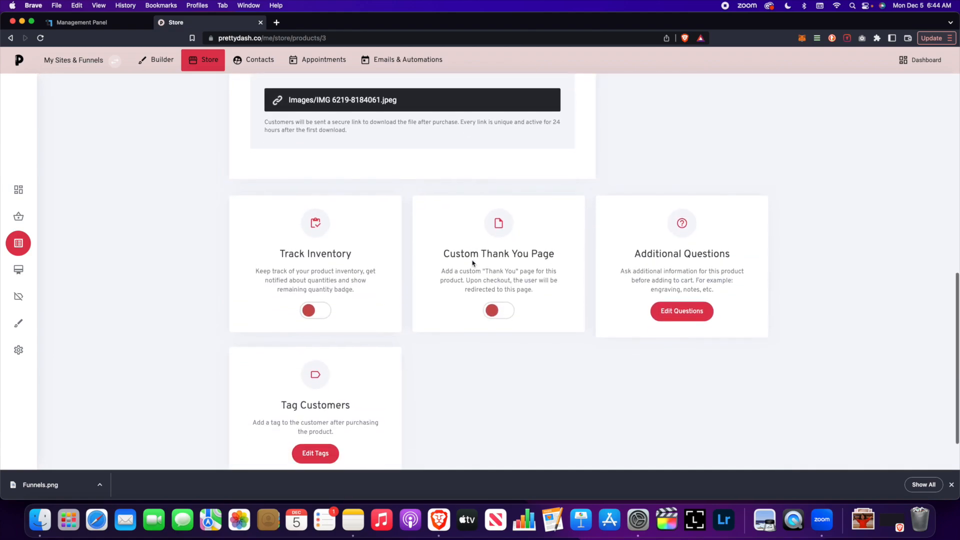
pyautogui.click(500, 256)
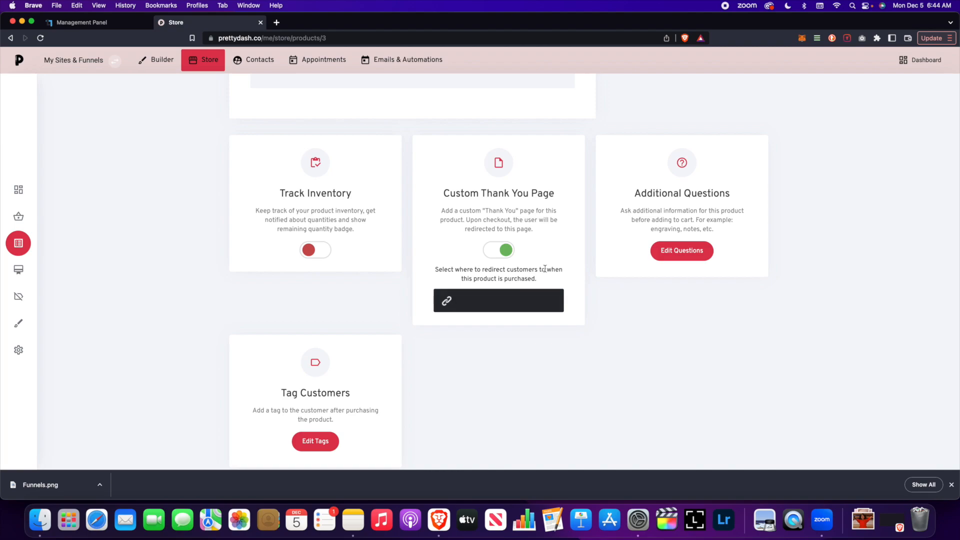
pyautogui.scroll(4, 545, 268)
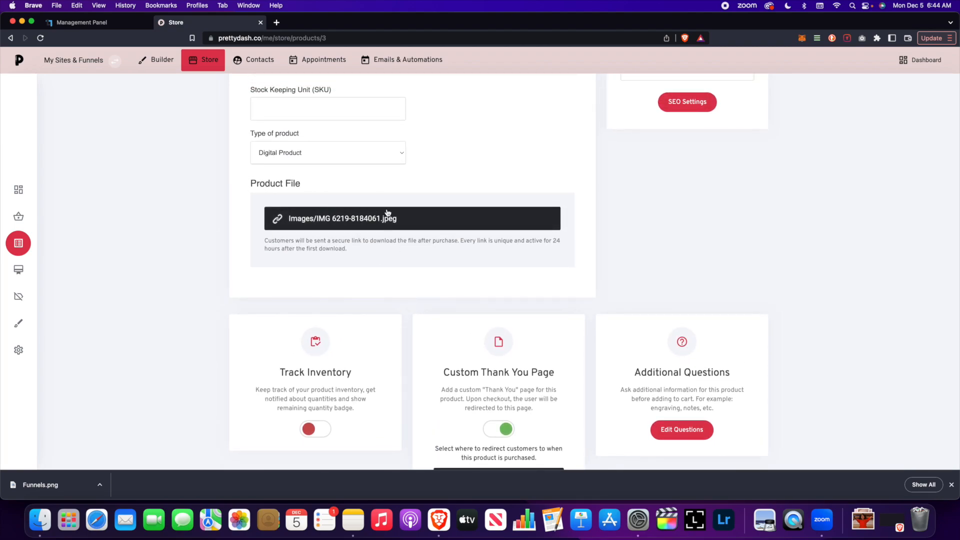
pyautogui.scroll(8, 376, 209)
pyautogui.scroll(-3, 261, 237)
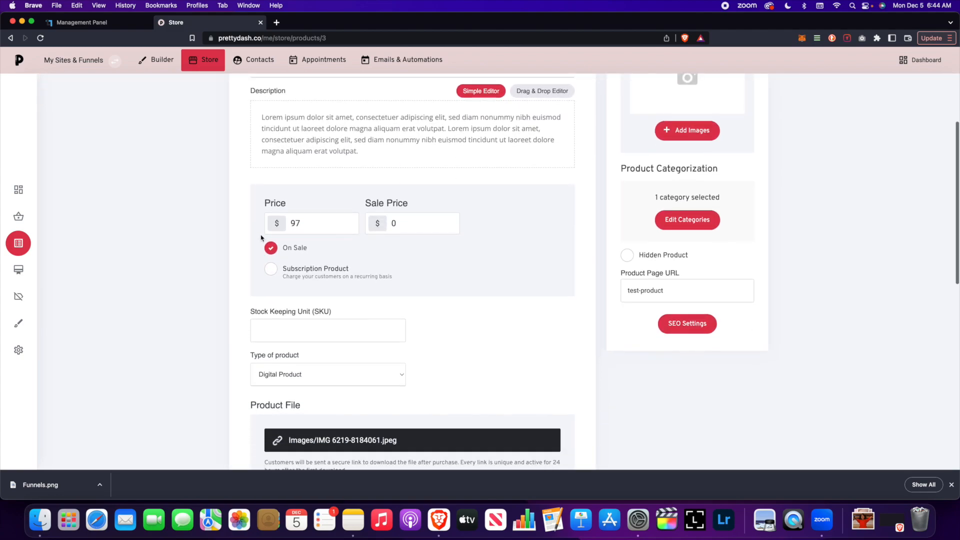
pyautogui.scroll(3, 370, 235)
pyautogui.scroll(-1, 389, 260)
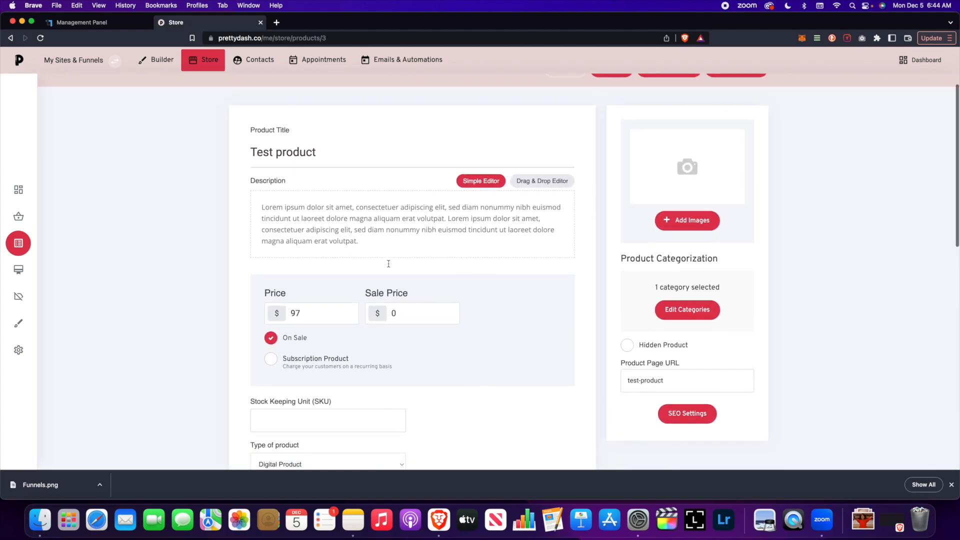
pyautogui.scroll(-5, 389, 264)
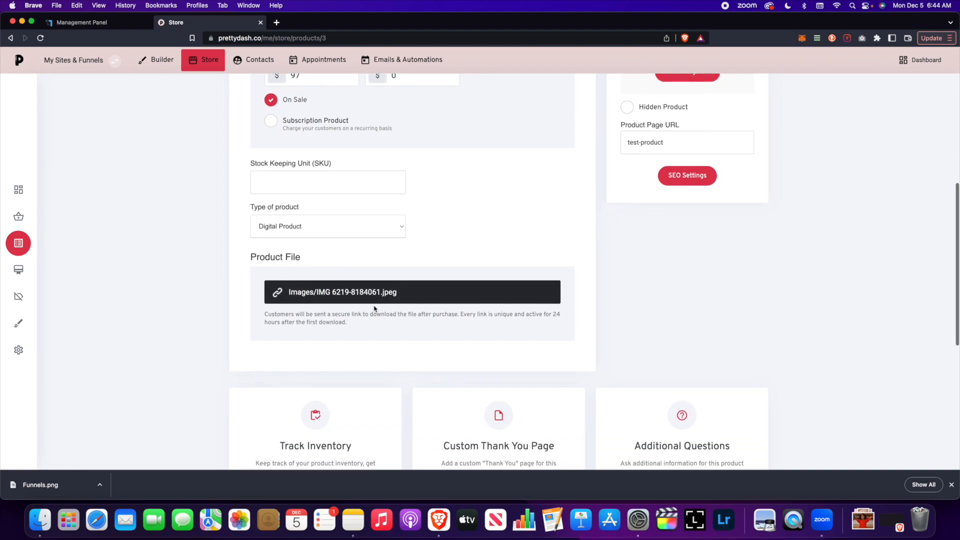
pyautogui.scroll(-1, 374, 279)
pyautogui.scroll(-2, 374, 279)
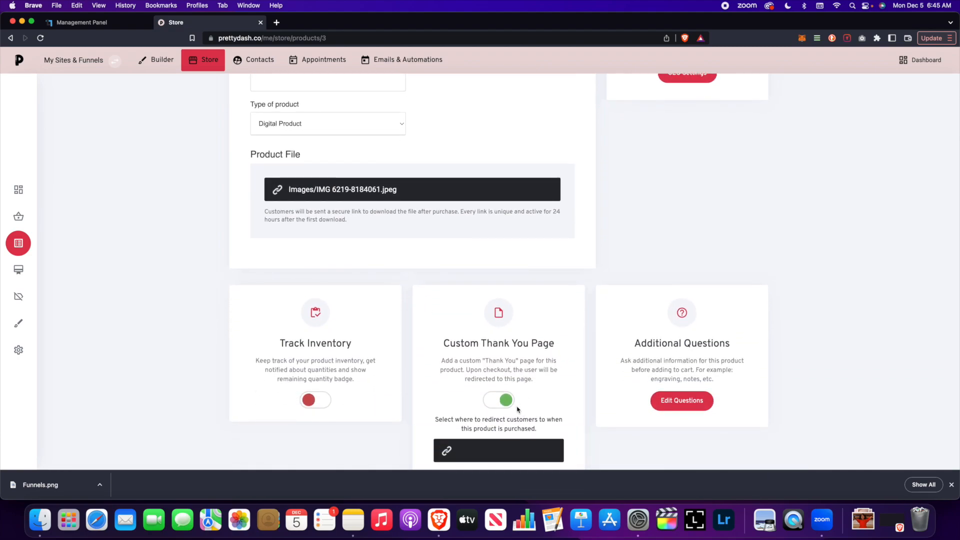
pyautogui.scroll(-2, 514, 370)
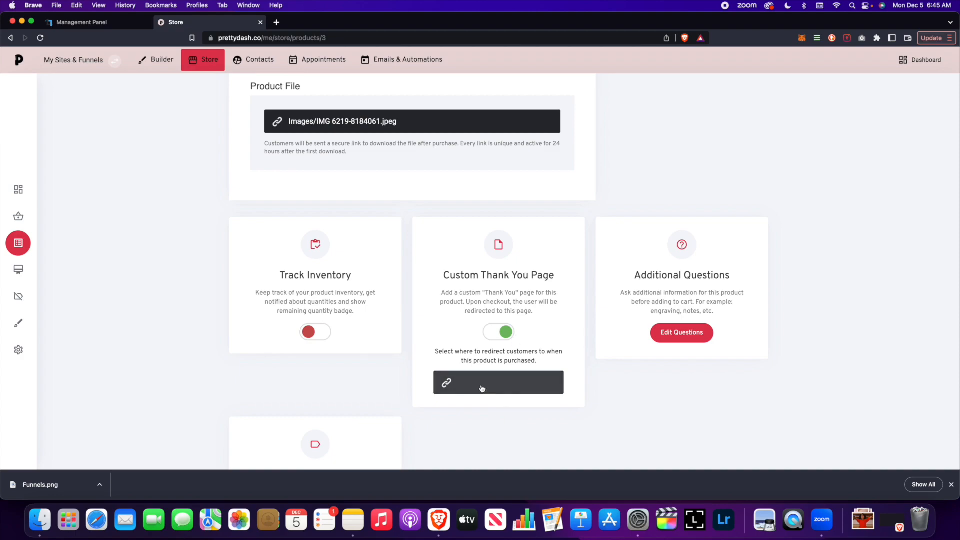
pyautogui.click(503, 333)
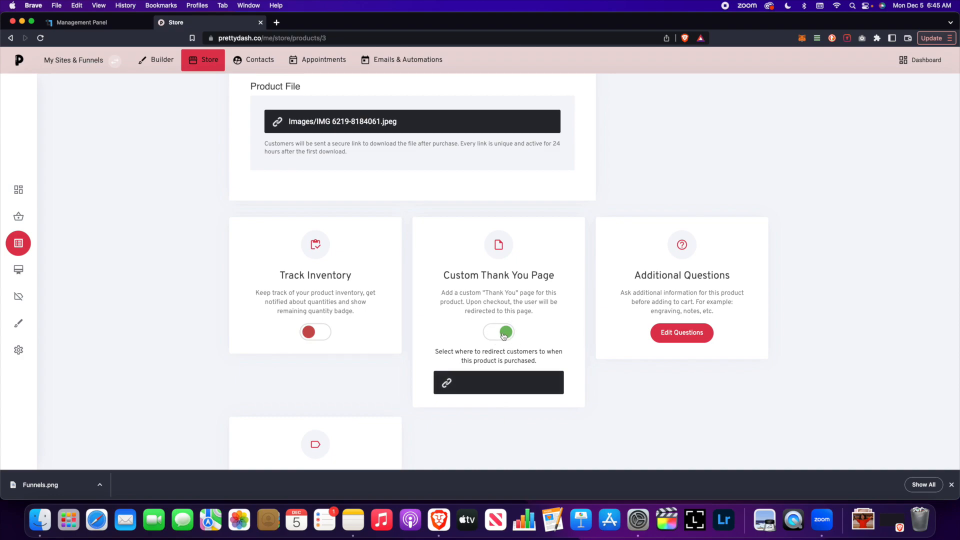
# Step: Review the test product's settings, from title and price to the product file and additional options
pyautogui.scroll(5, 398, 262)
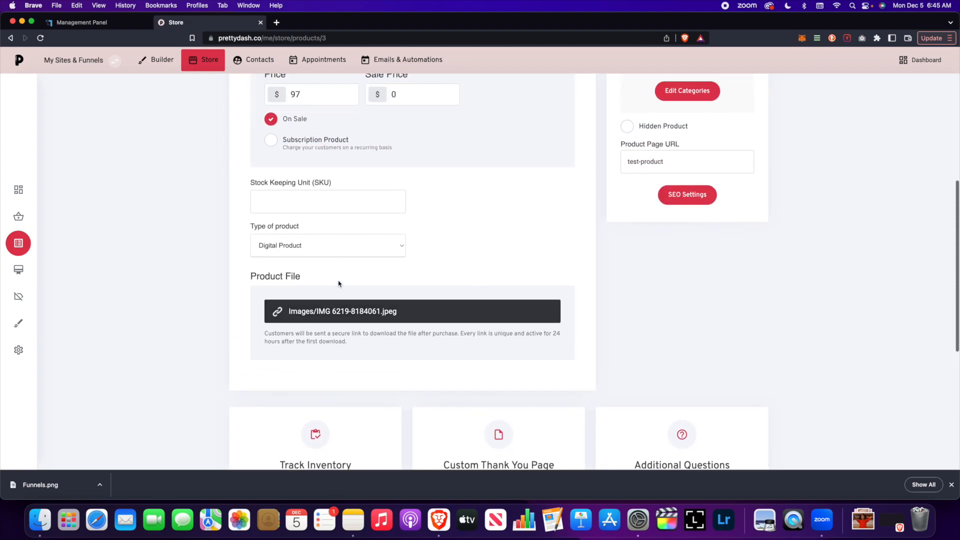
pyautogui.scroll(5, 381, 300)
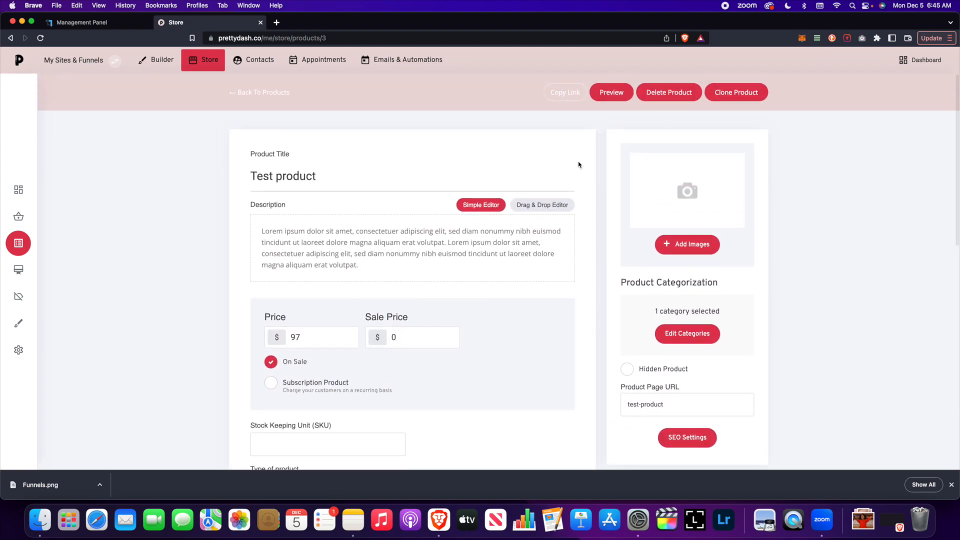
pyautogui.scroll(-8, 596, 172)
pyautogui.scroll(-1, 596, 173)
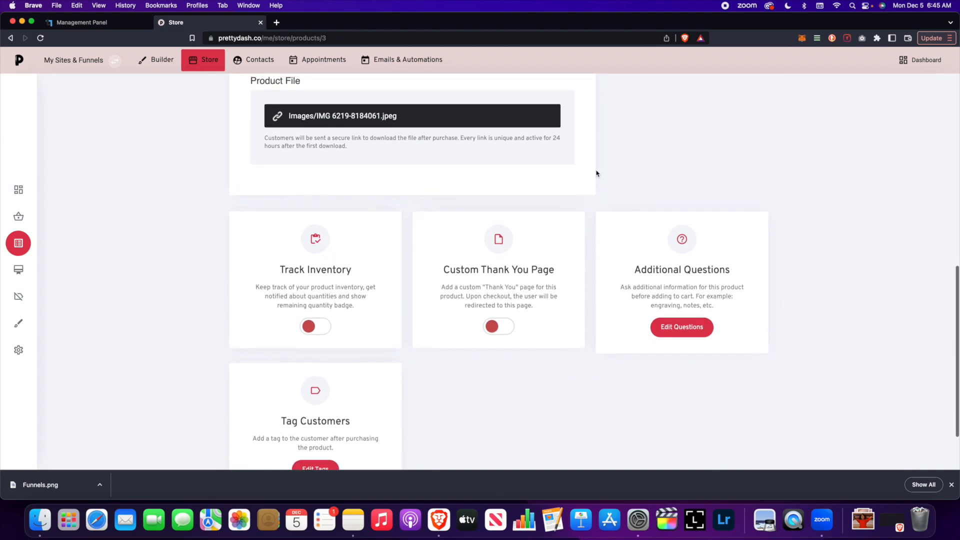
pyautogui.scroll(3, 369, 244)
pyautogui.scroll(6, 441, 256)
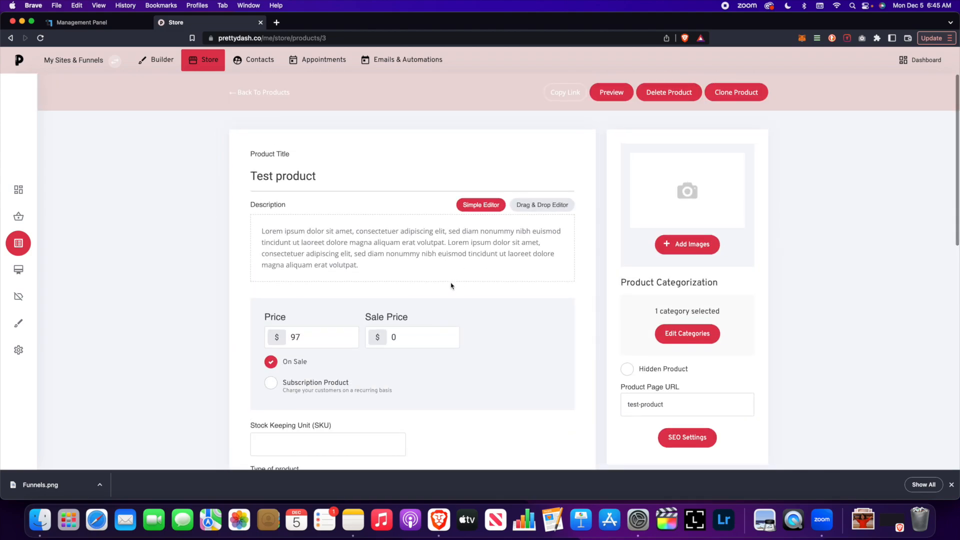
# Step: Leave the test product and open the Test 2 page in the website builder
pyautogui.click(274, 94)
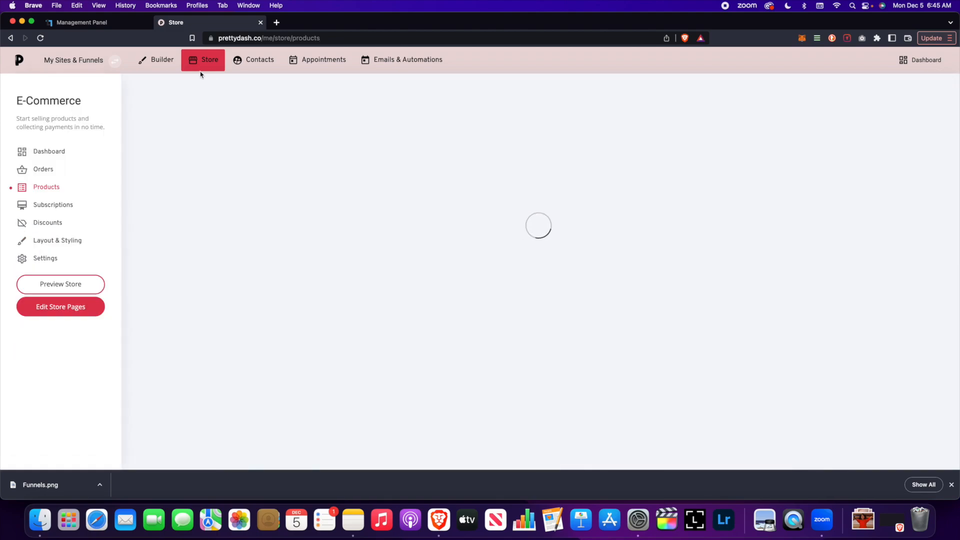
pyautogui.click(160, 65)
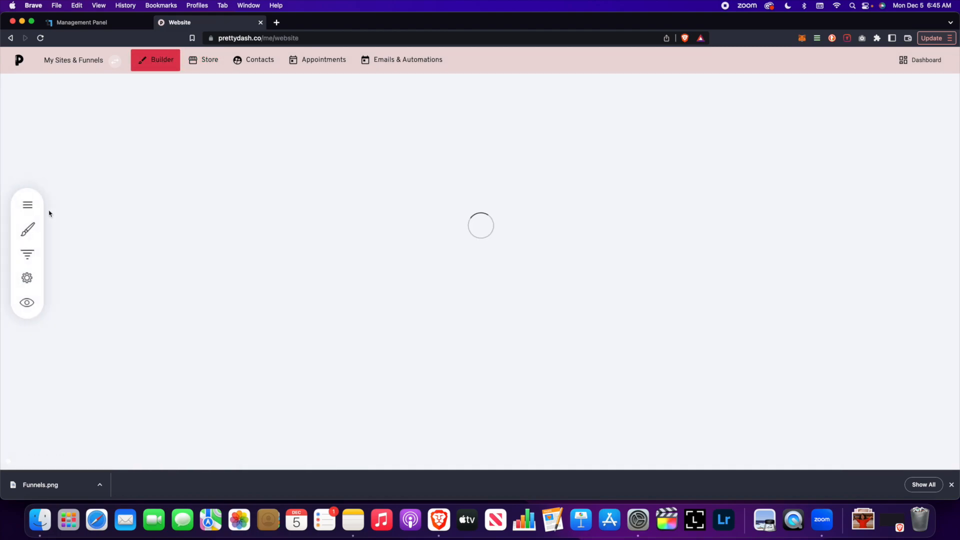
pyautogui.click(27, 205)
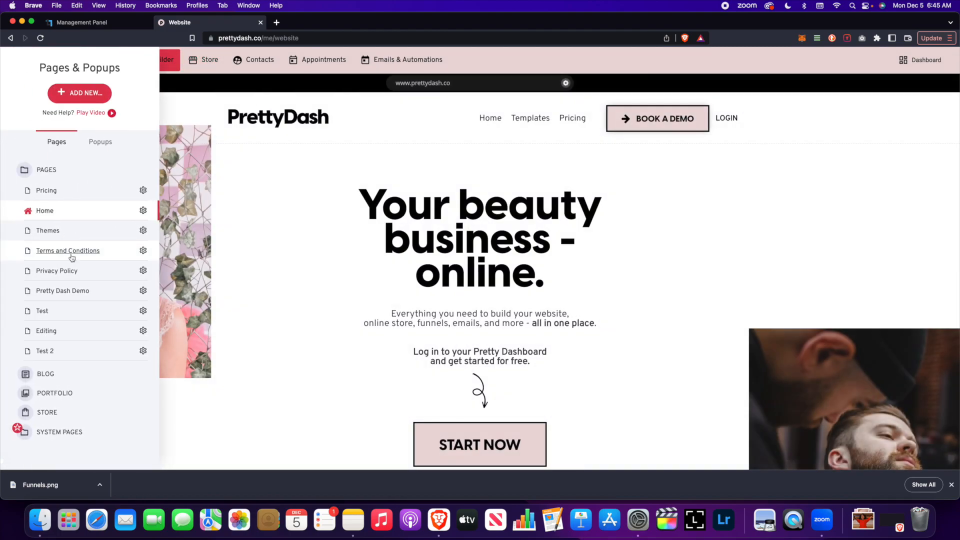
pyautogui.click(93, 350)
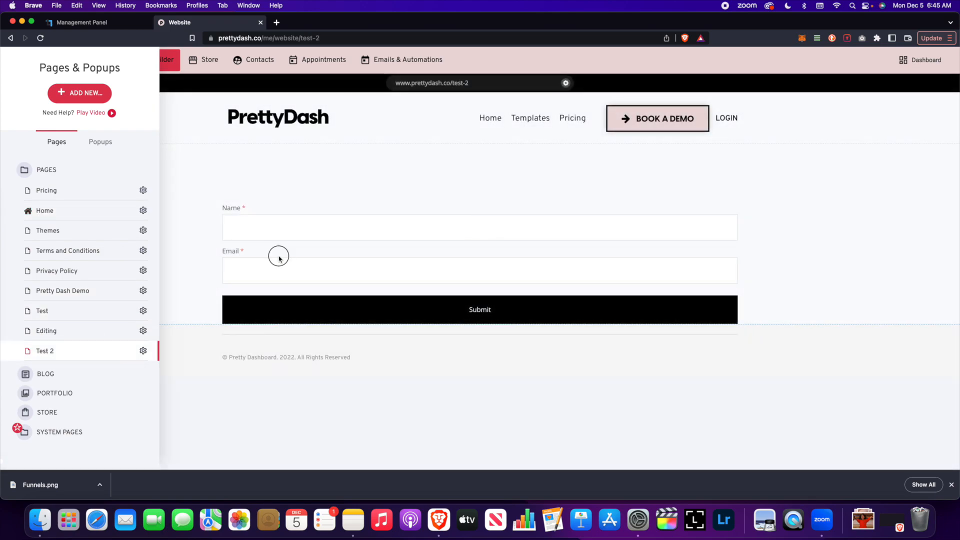
# Step: Add an empty block between the sign-up form and the page footer
pyautogui.click(496, 384)
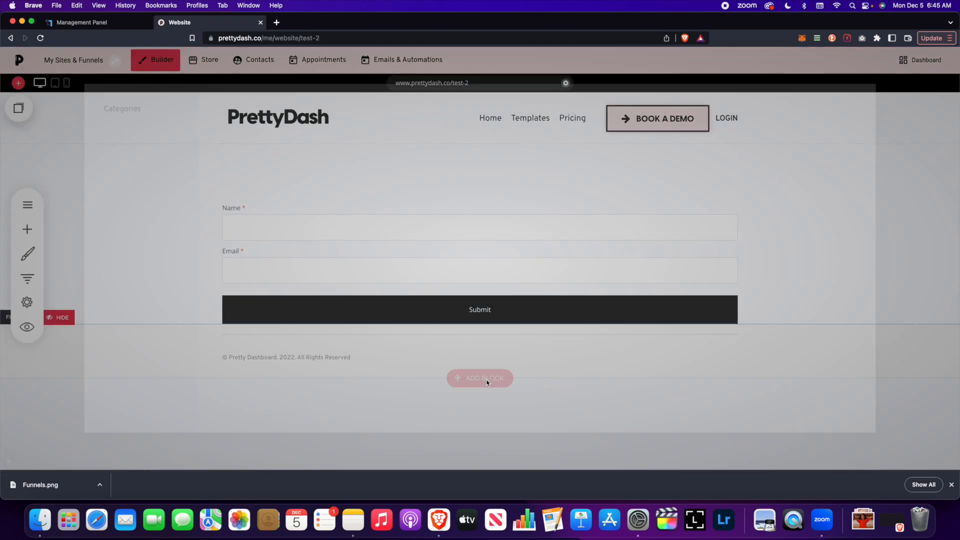
pyautogui.click(939, 214)
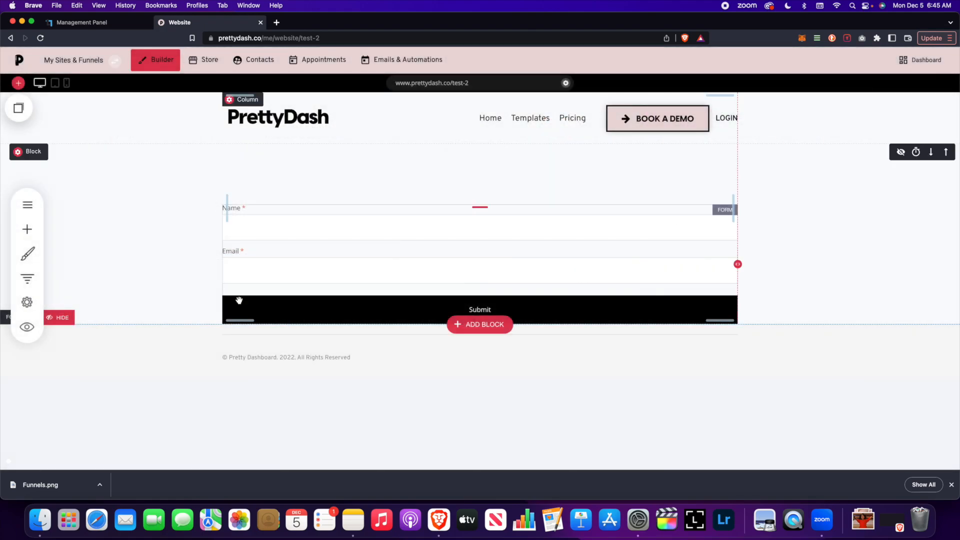
pyautogui.click(480, 324)
pyautogui.click(112, 356)
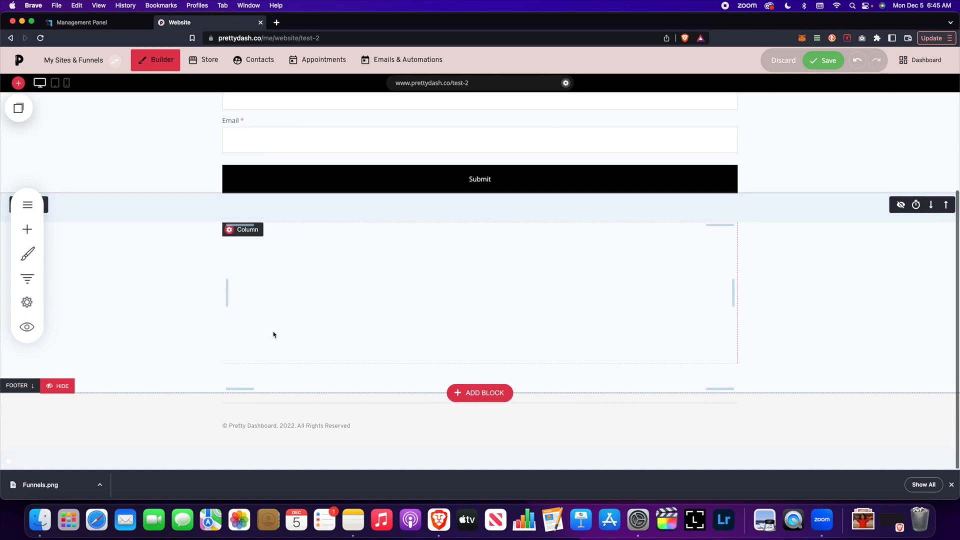
# Step: Place a Checkout widget in the empty block below the sign-up form
pyautogui.click(27, 229)
pyautogui.scroll(-9, 97, 279)
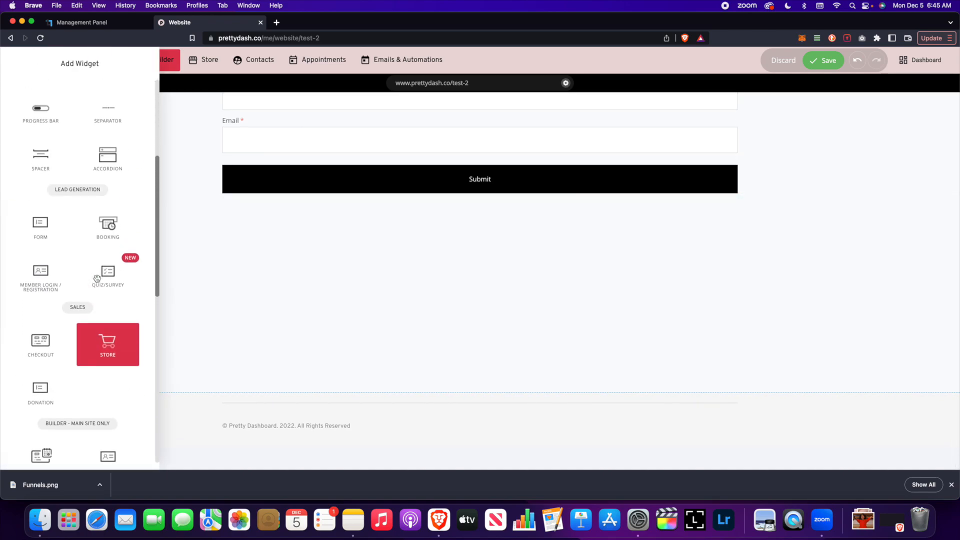
pyautogui.scroll(6, 97, 278)
pyautogui.scroll(-10, 97, 280)
pyautogui.moveTo(41, 273); pyautogui.dragTo(428, 260)
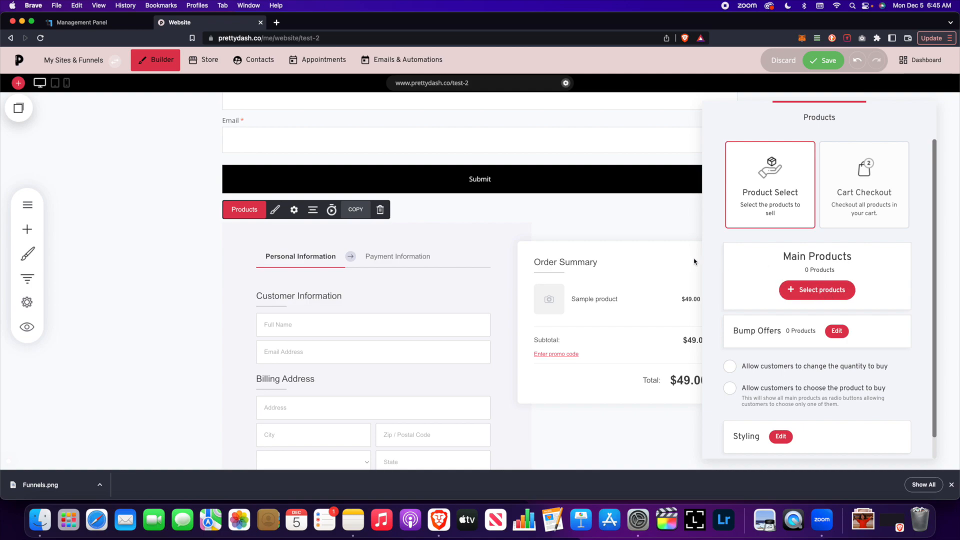
# Step: Select Test product as the checkout's main product and save the page
pyautogui.click(840, 289)
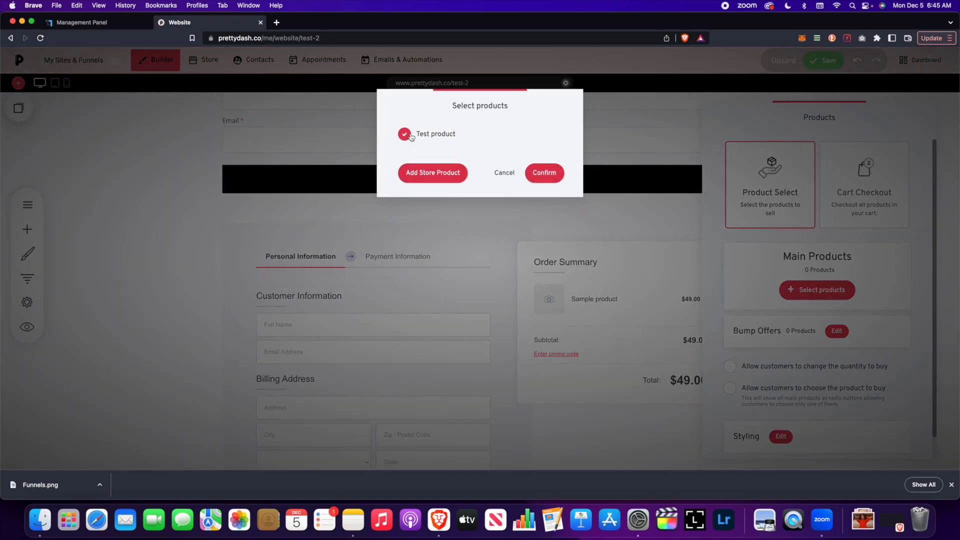
pyautogui.click(546, 176)
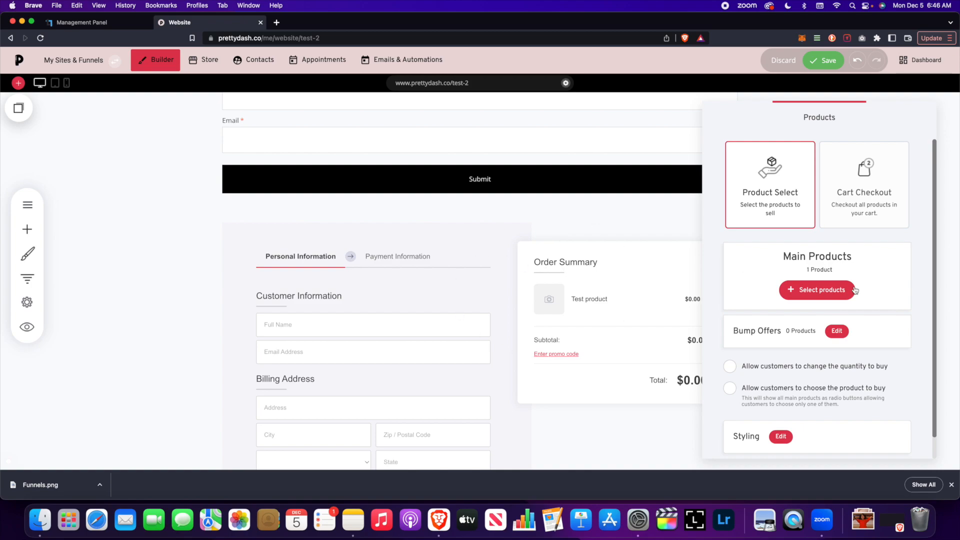
pyautogui.scroll(-1, 883, 287)
pyautogui.scroll(1, 883, 288)
pyautogui.click(405, 274)
pyautogui.click(822, 62)
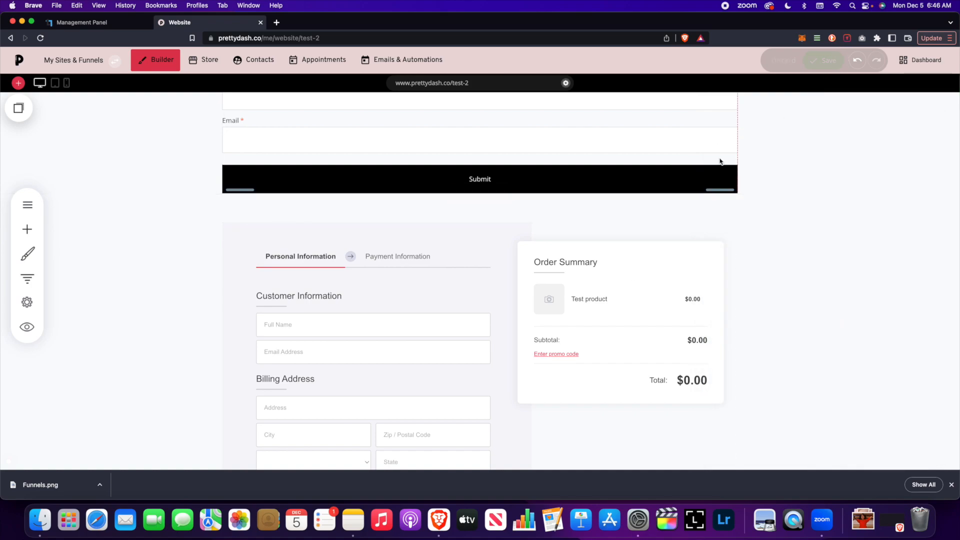
# Step: Browse the checkout's thank-you page link options and enable not asking for an address when selling digital goods, services or memberships
pyautogui.scroll(-3, 391, 283)
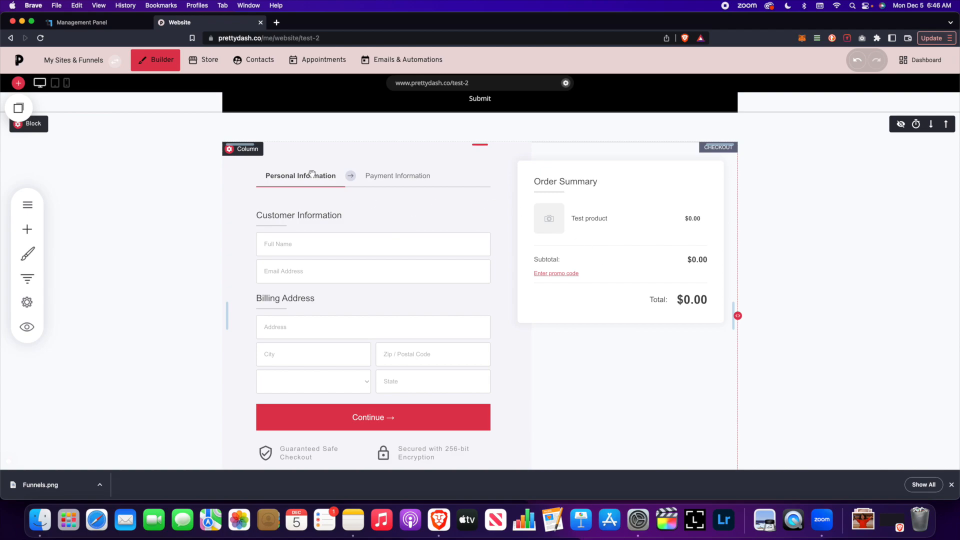
pyautogui.click(268, 170)
pyautogui.click(294, 129)
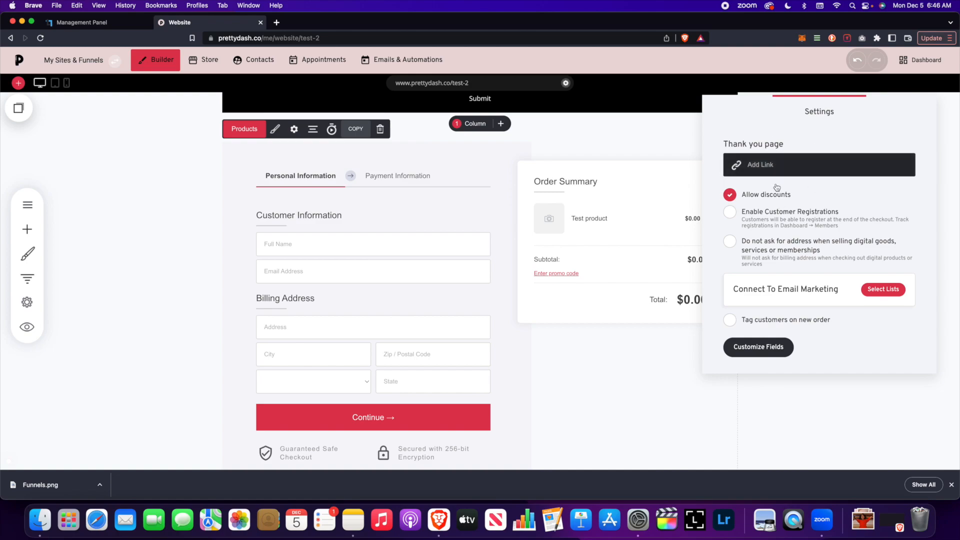
pyautogui.click(790, 167)
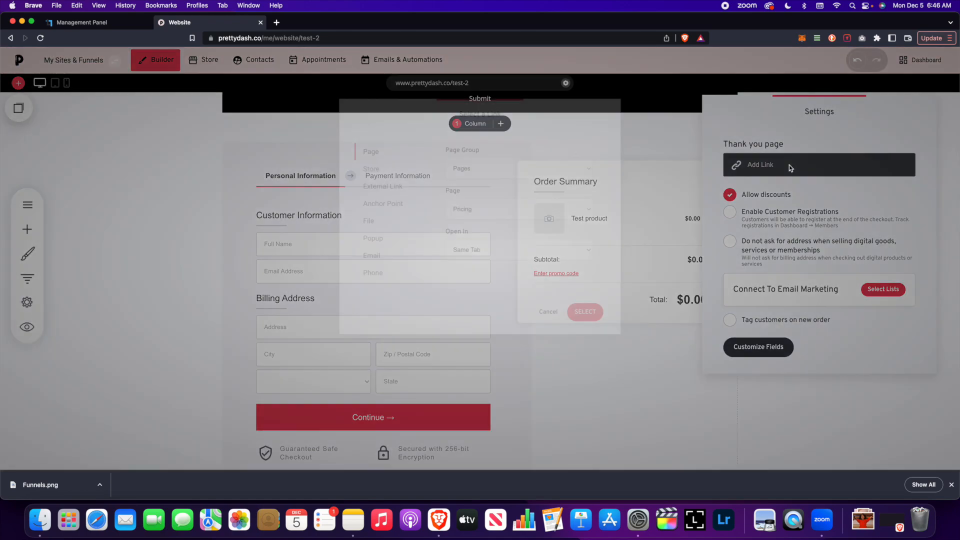
pyautogui.click(551, 319)
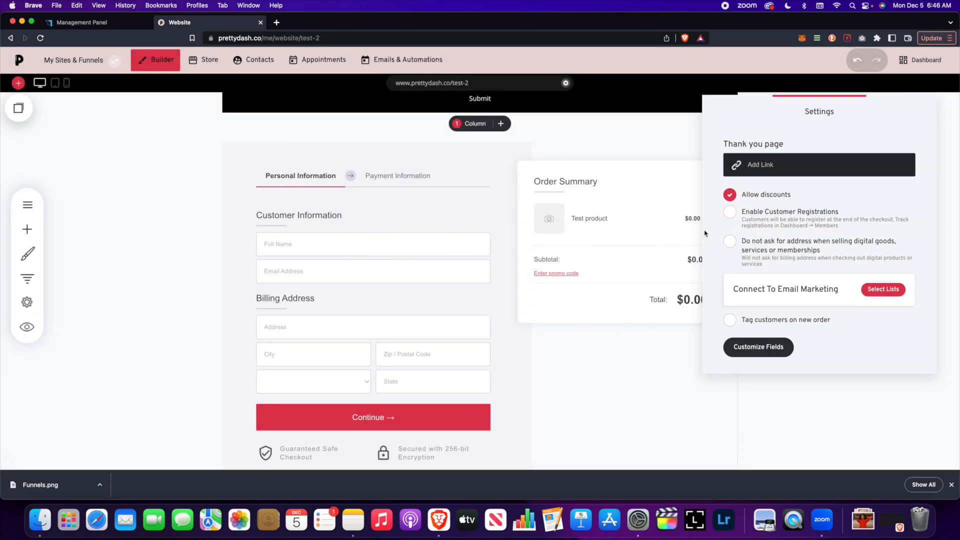
pyautogui.click(730, 241)
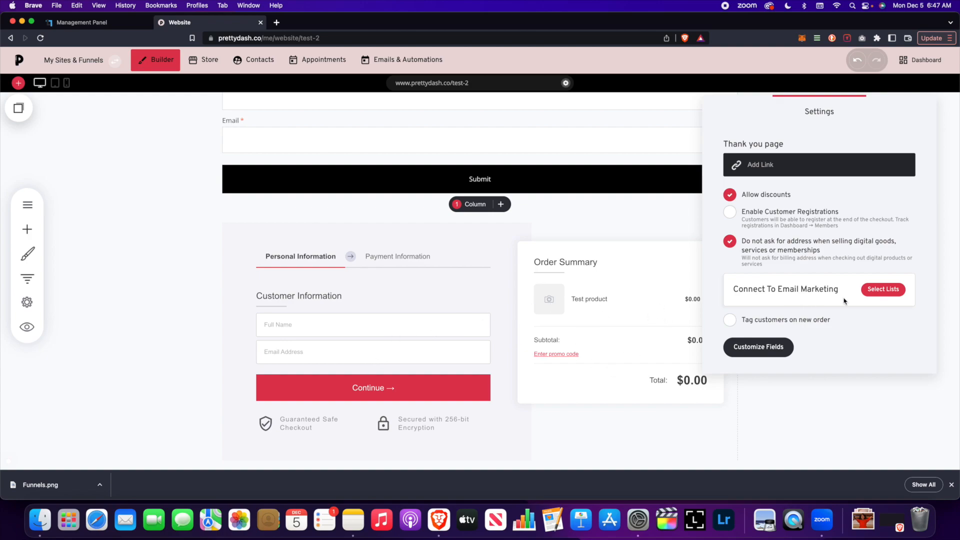
# Step: Examine the email marketing lists available for the checkout and close the selection without choosing any
pyautogui.click(879, 289)
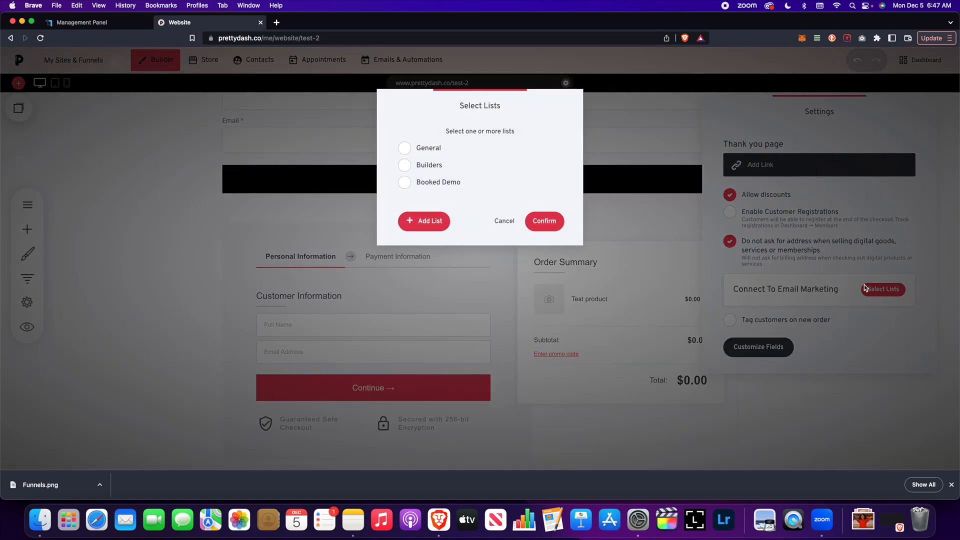
pyautogui.click(509, 218)
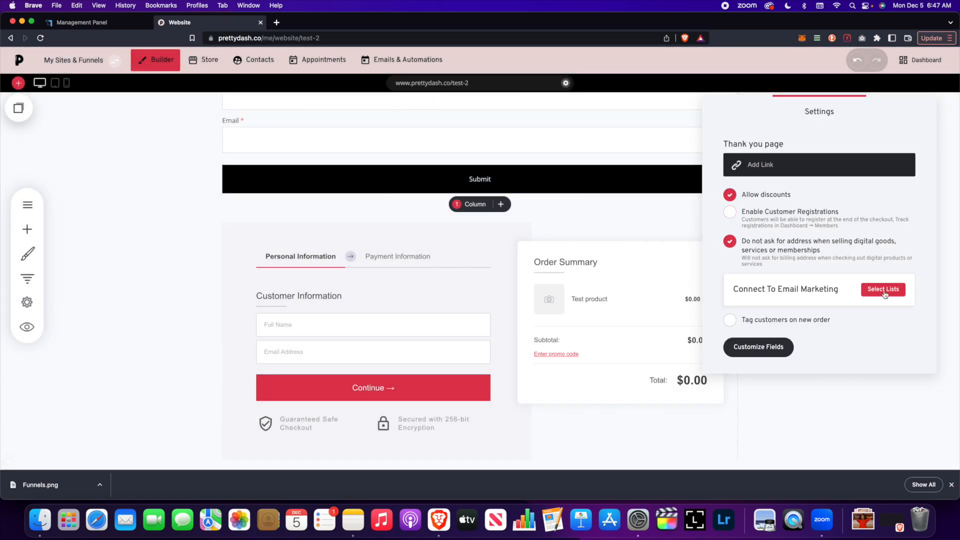
pyautogui.click(882, 292)
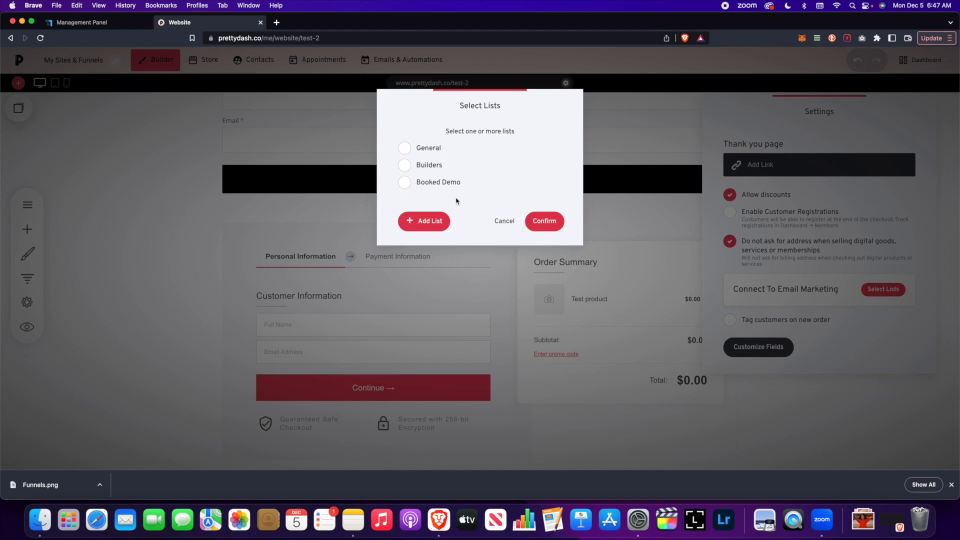
pyautogui.click(455, 184)
pyautogui.click(504, 221)
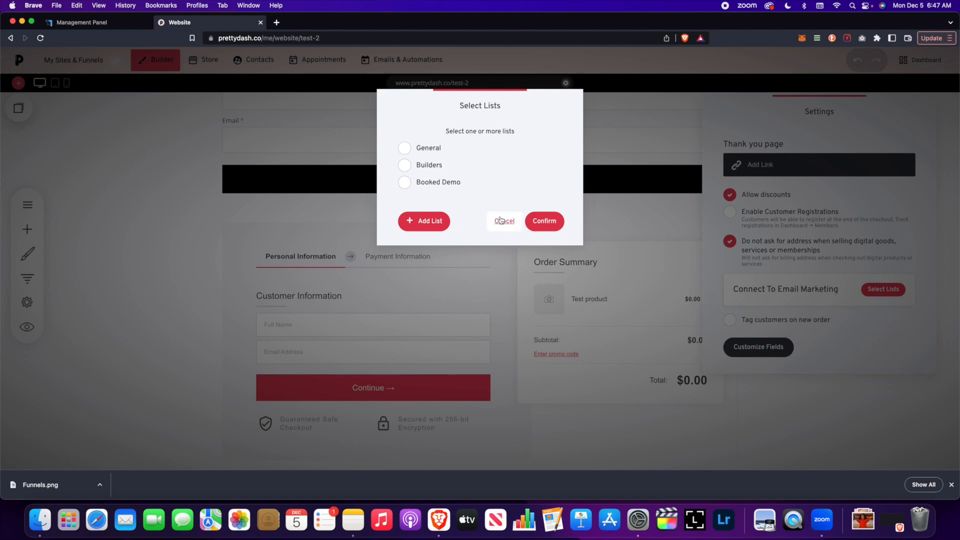
pyautogui.click(506, 221)
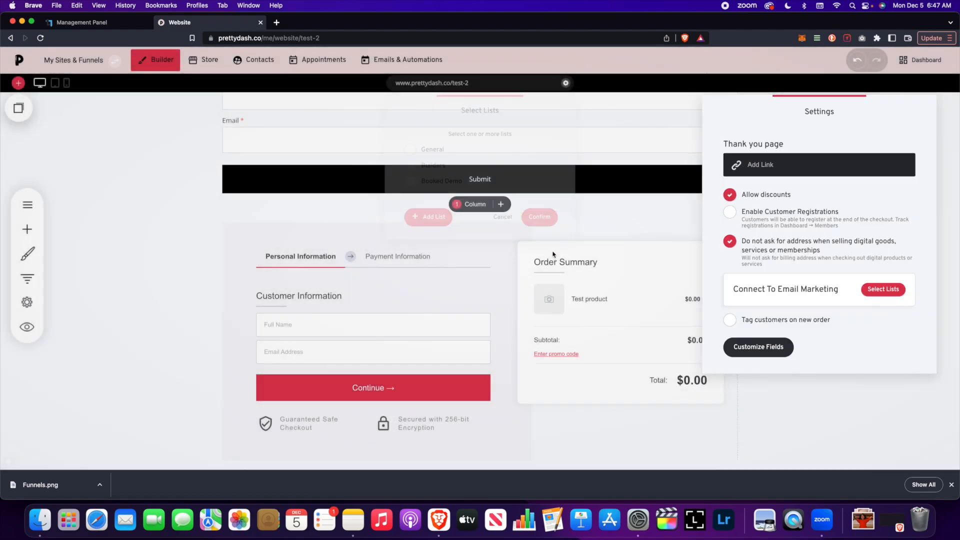
# Step: Close the checkout settings and review the checkout's customer information form and order summary on the page
pyautogui.click(434, 301)
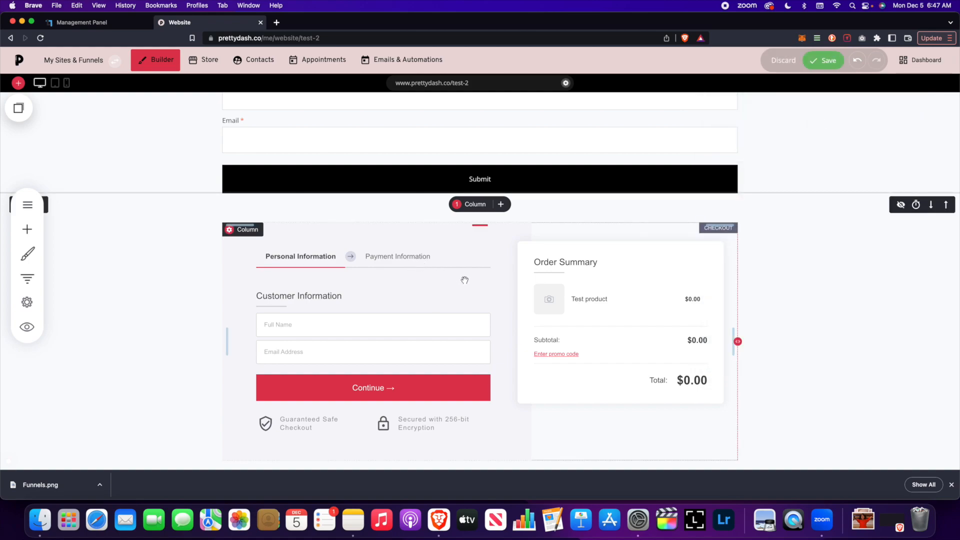
pyautogui.scroll(-3, 418, 274)
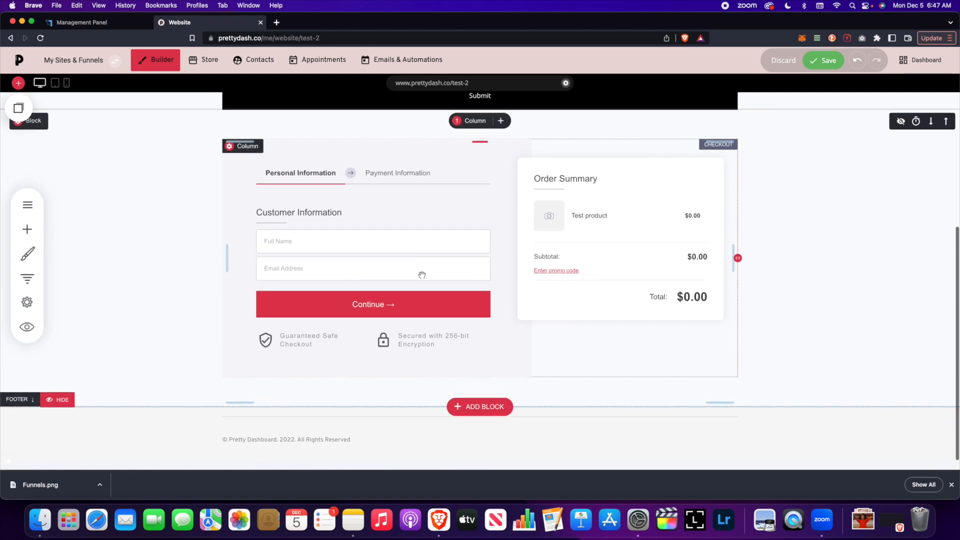
pyautogui.scroll(3, 422, 275)
pyautogui.scroll(1, 422, 275)
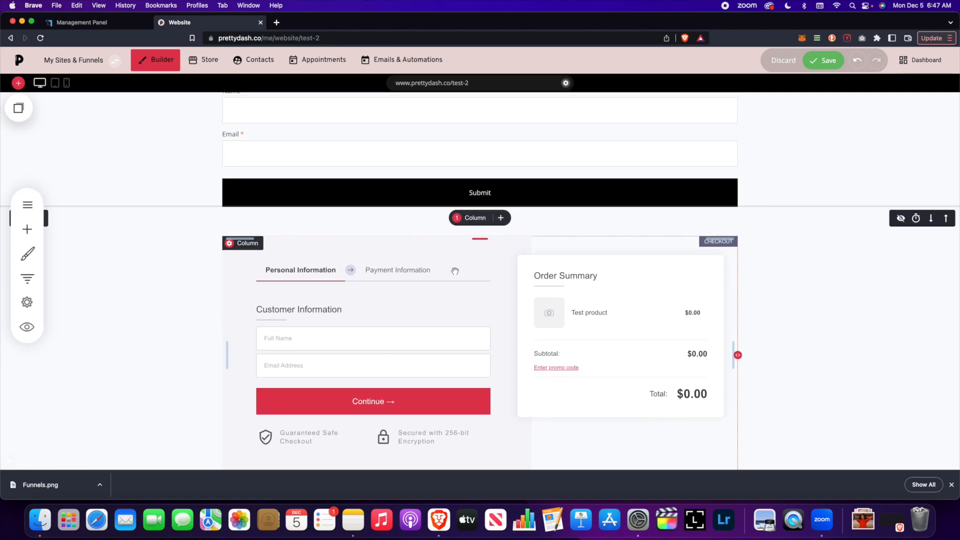
pyautogui.scroll(-2, 456, 271)
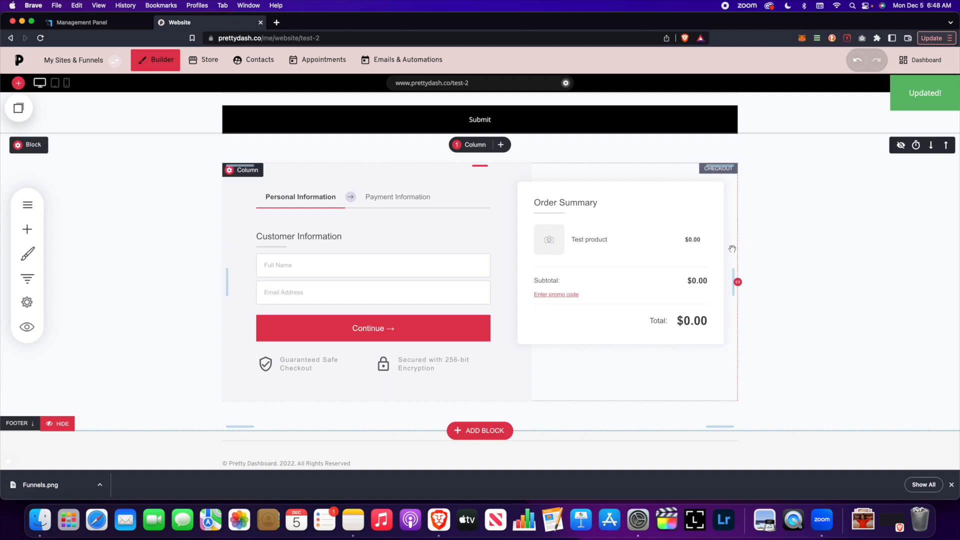
pyautogui.scroll(-1, 621, 290)
pyautogui.scroll(1, 480, 359)
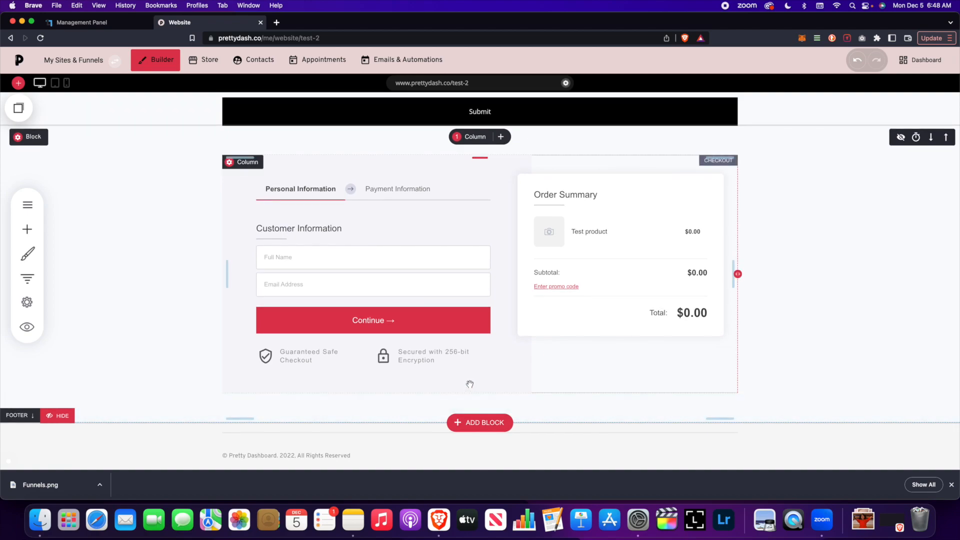
# Step: Add an empty block below the checkout
pyautogui.scroll(-1, 471, 384)
pyautogui.click(464, 395)
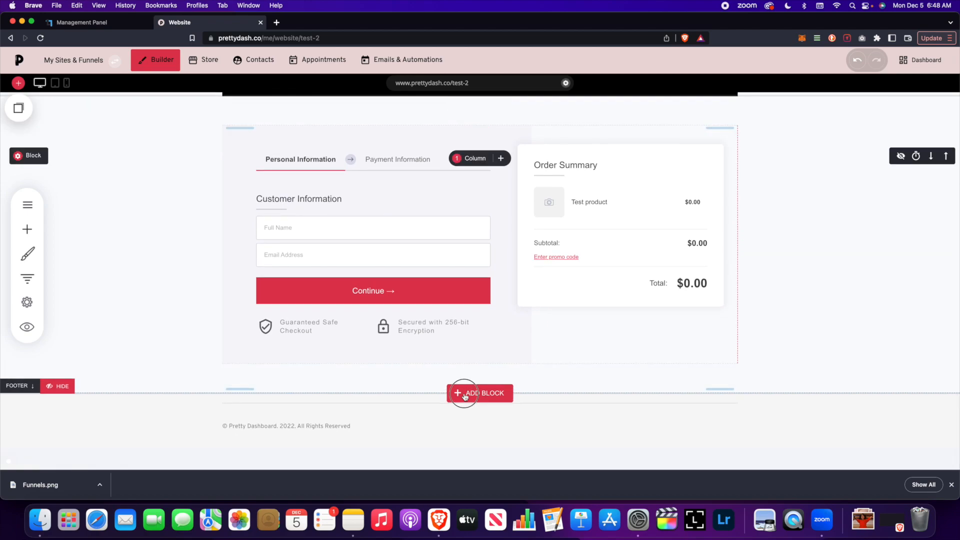
pyautogui.click(103, 352)
pyautogui.scroll(-4, 391, 310)
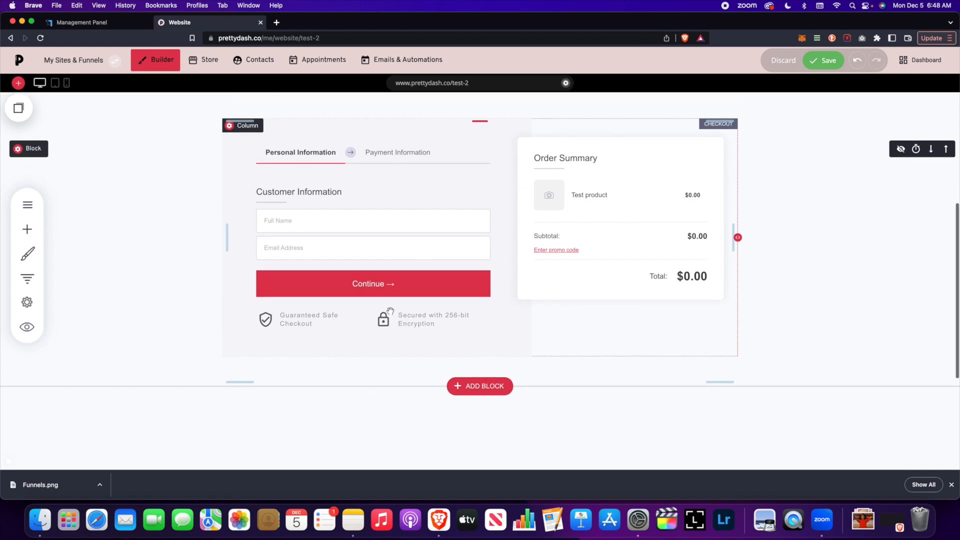
# Step: Place a Button widget in the empty block below the checkout and a Text widget beneath the button
pyautogui.click(27, 229)
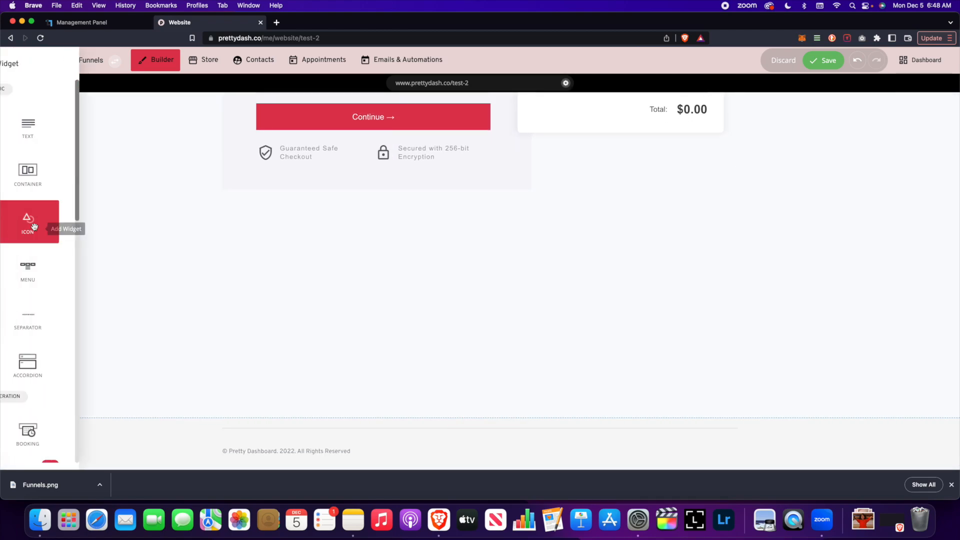
pyautogui.moveTo(62, 185); pyautogui.dragTo(437, 281)
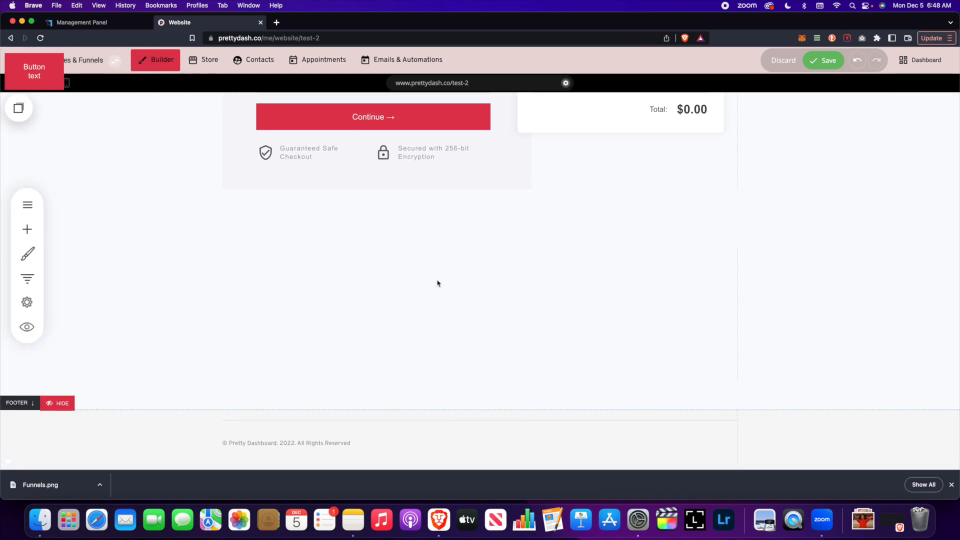
pyautogui.click(28, 229)
pyautogui.moveTo(110, 125); pyautogui.dragTo(459, 381)
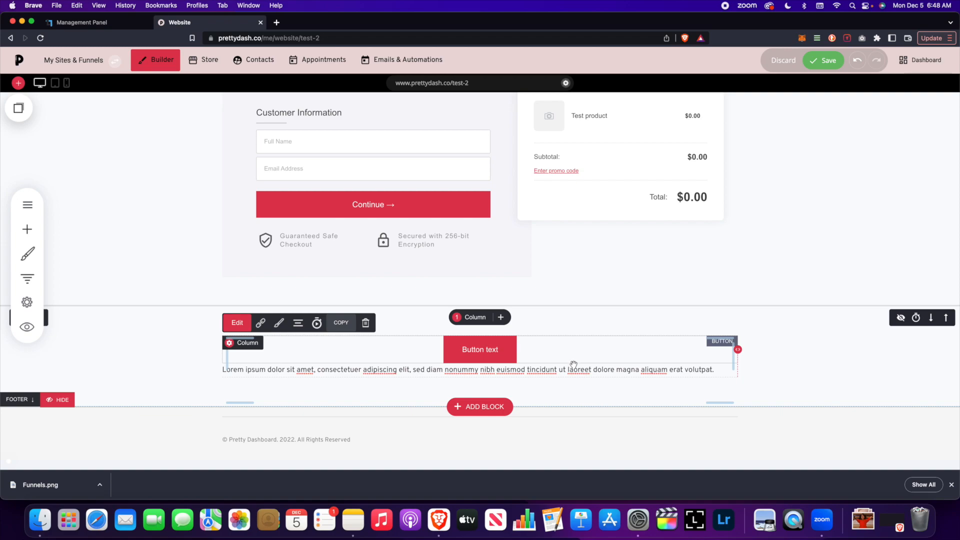
# Step: Examine the File link options for the new button, including its file selection, and cancel without linking
pyautogui.click(497, 348)
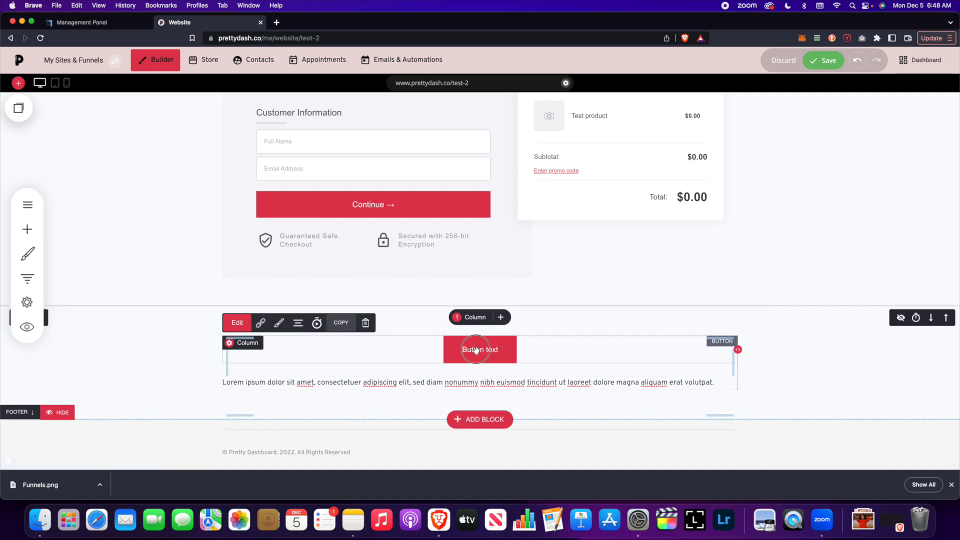
pyautogui.click(260, 325)
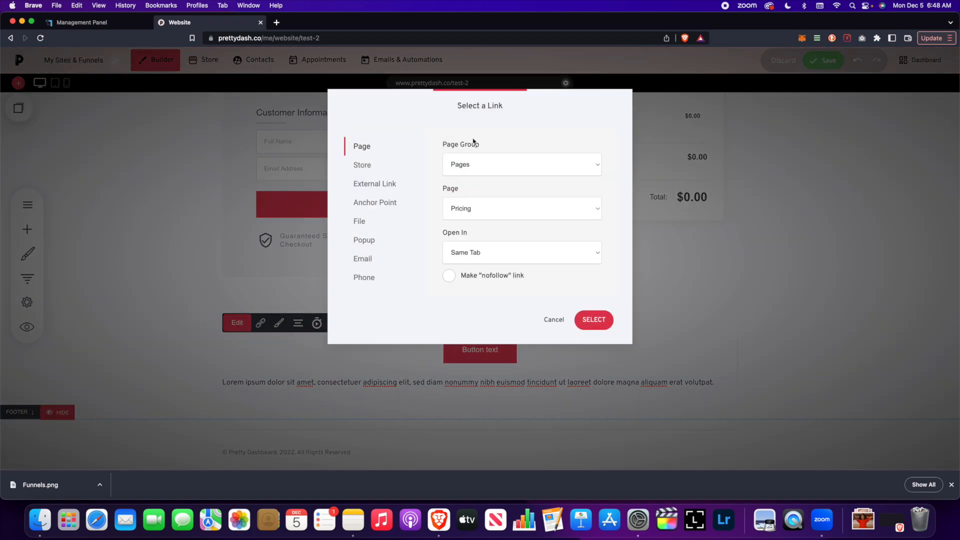
pyautogui.moveTo(474, 106); pyautogui.dragTo(663, 86)
pyautogui.click(550, 206)
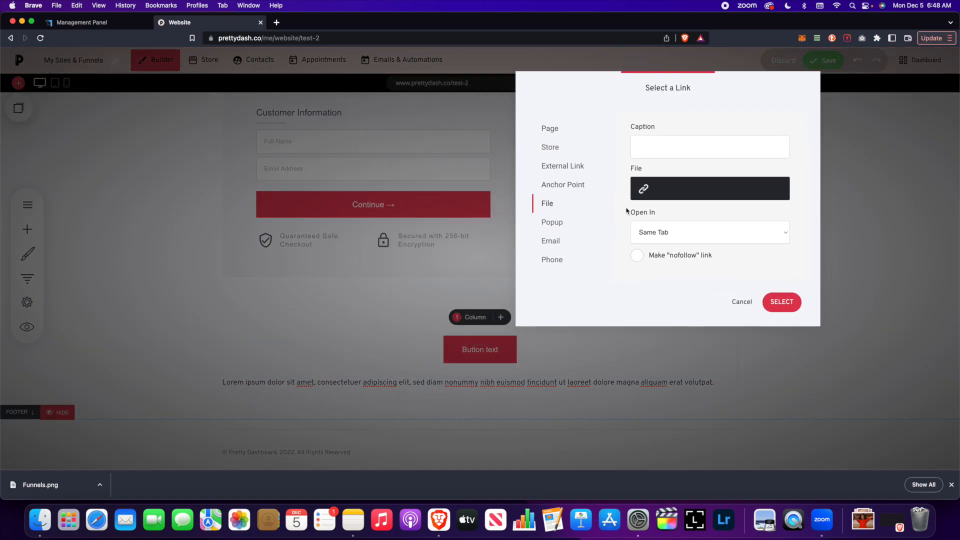
pyautogui.click(670, 188)
pyautogui.click(660, 409)
pyautogui.click(738, 303)
# Step: Examine the File link option for the whole text paragraph below the button and cancel without linking
pyautogui.click(499, 384)
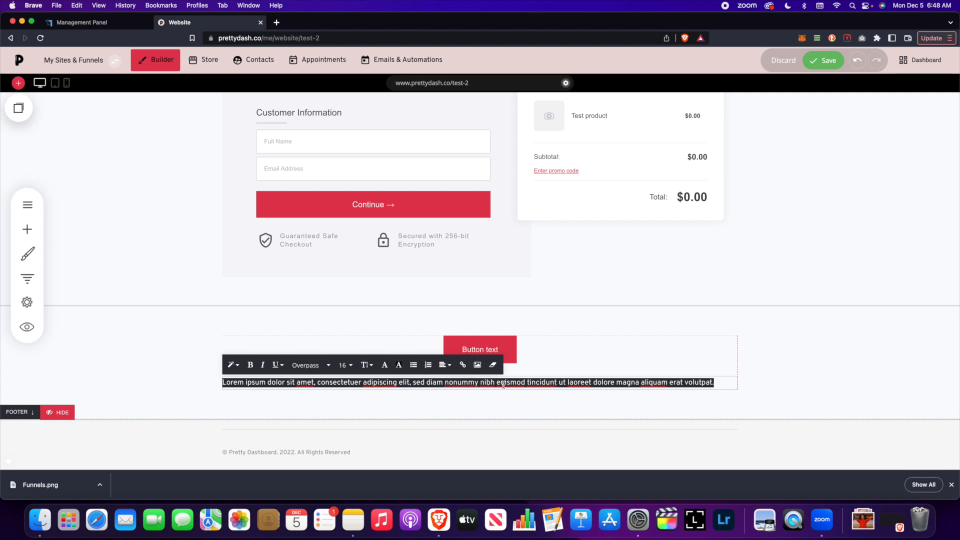
pyautogui.click(464, 369)
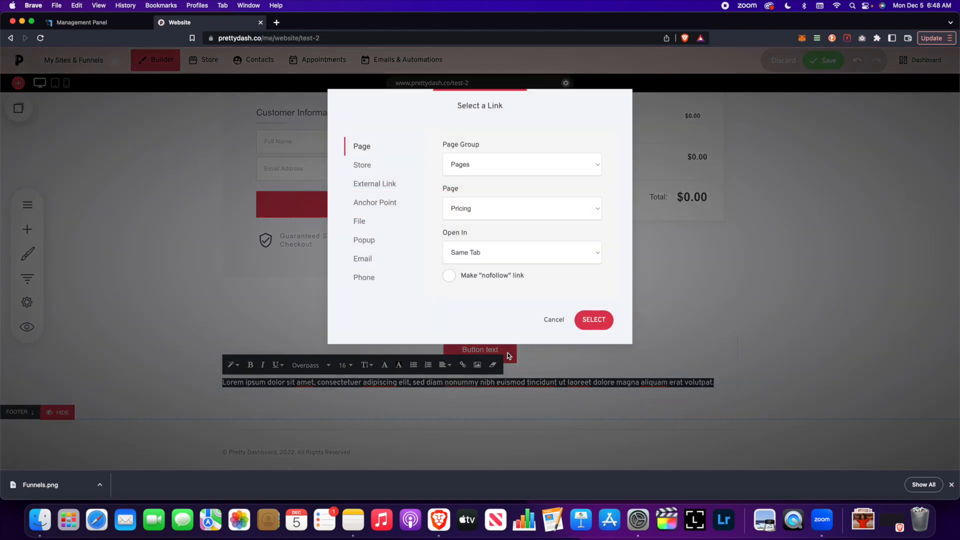
pyautogui.click(375, 218)
pyautogui.click(554, 319)
pyautogui.click(760, 343)
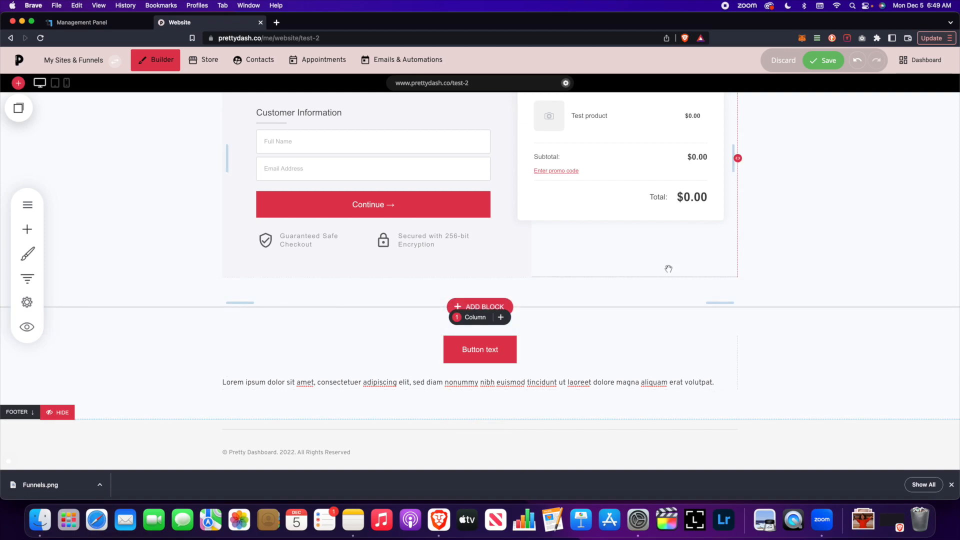
# Step: Save the page with the new button and text block
pyautogui.scroll(6, 665, 294)
pyautogui.scroll(-3, 666, 295)
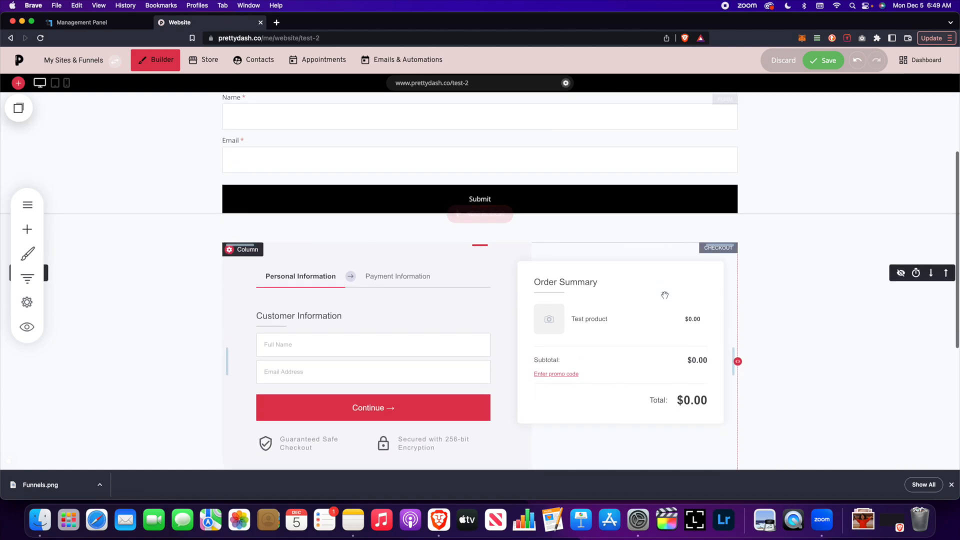
pyautogui.scroll(1, 540, 265)
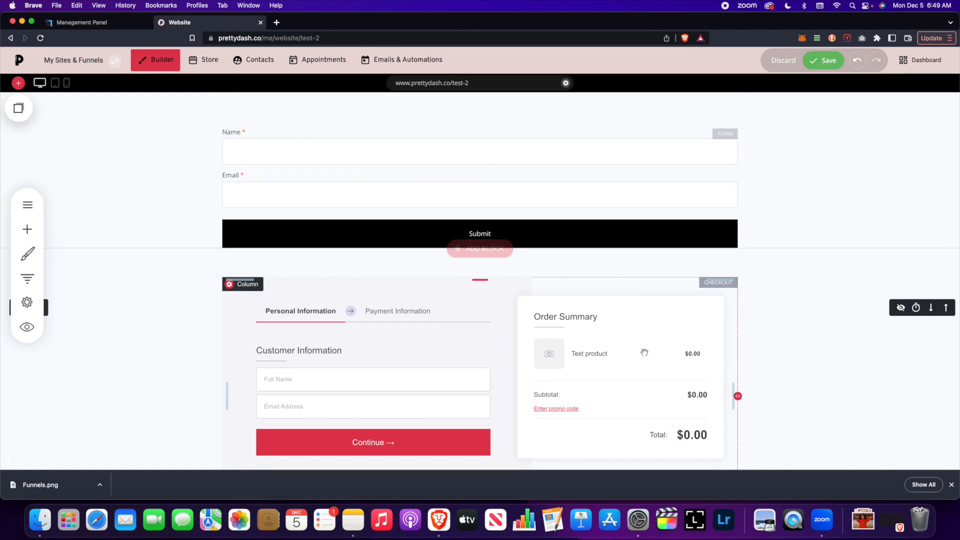
pyautogui.click(827, 62)
# Step: Review the page's sign-up form and checkout as the two ways of delivering a downloadable file
pyautogui.scroll(-3, 563, 284)
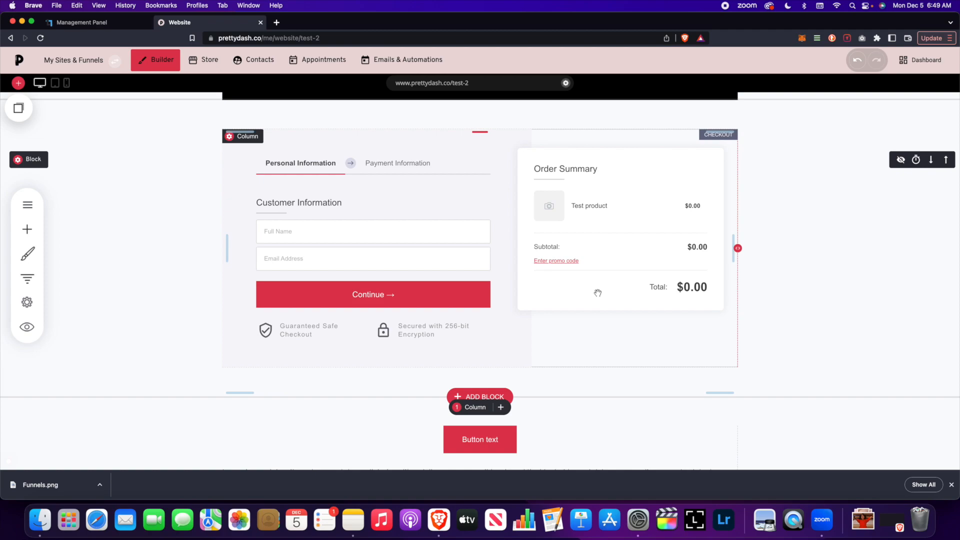
pyautogui.scroll(3, 610, 306)
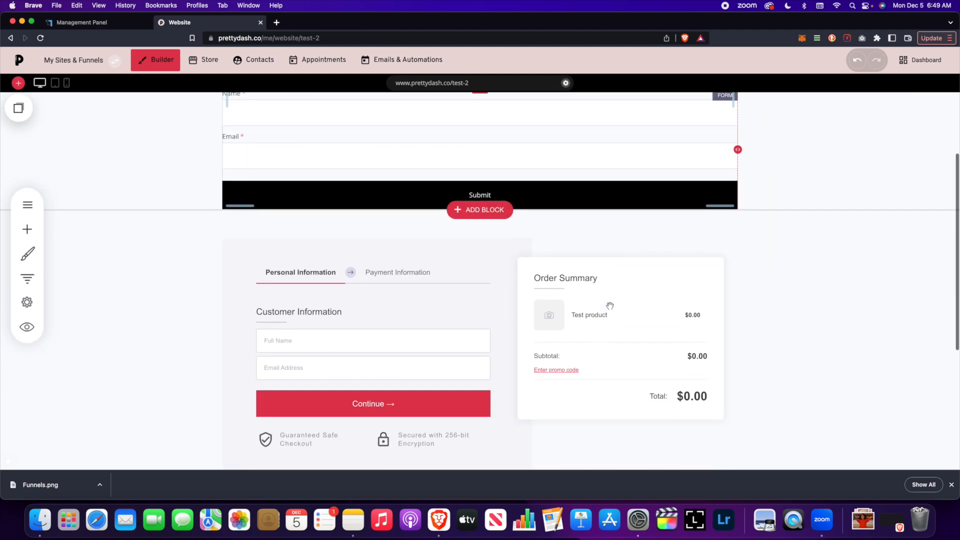
pyautogui.scroll(5, 611, 305)
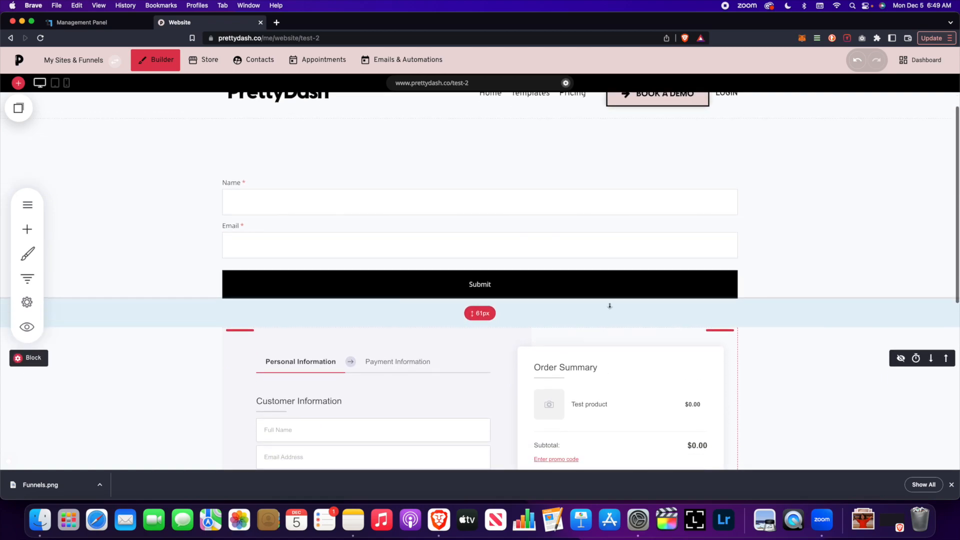
pyautogui.scroll(-3, 610, 305)
pyautogui.scroll(1, 608, 303)
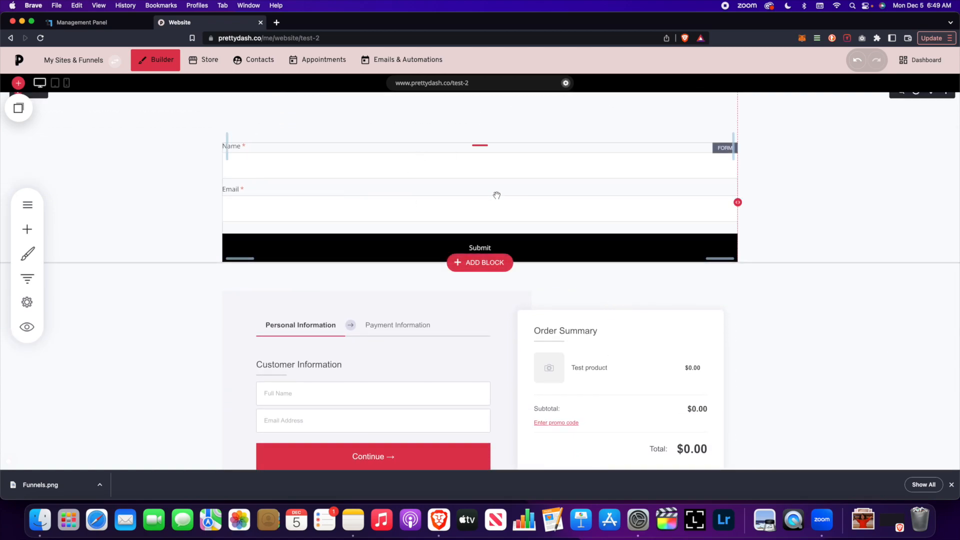
pyautogui.scroll(-3, 518, 330)
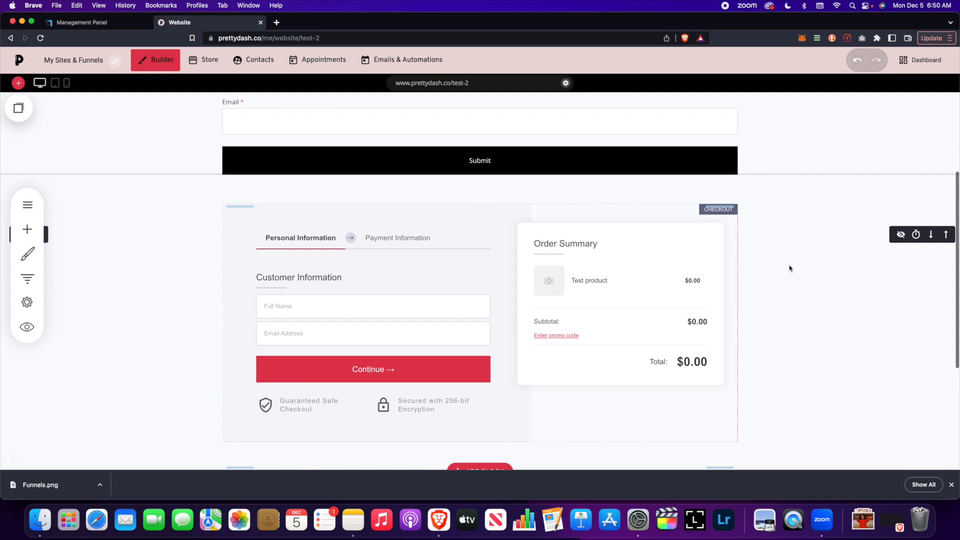
pyautogui.scroll(-2, 507, 240)
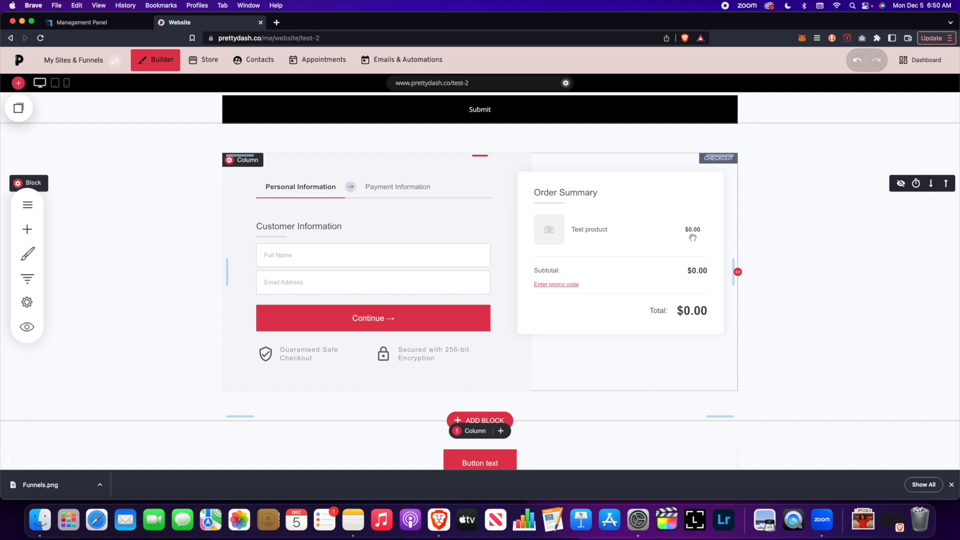
pyautogui.scroll(3, 770, 248)
pyautogui.scroll(2, 769, 248)
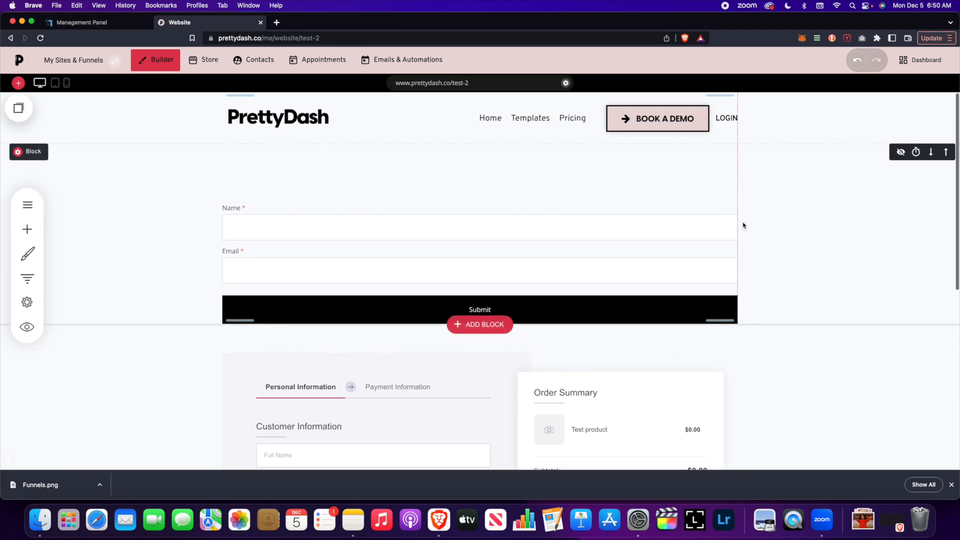